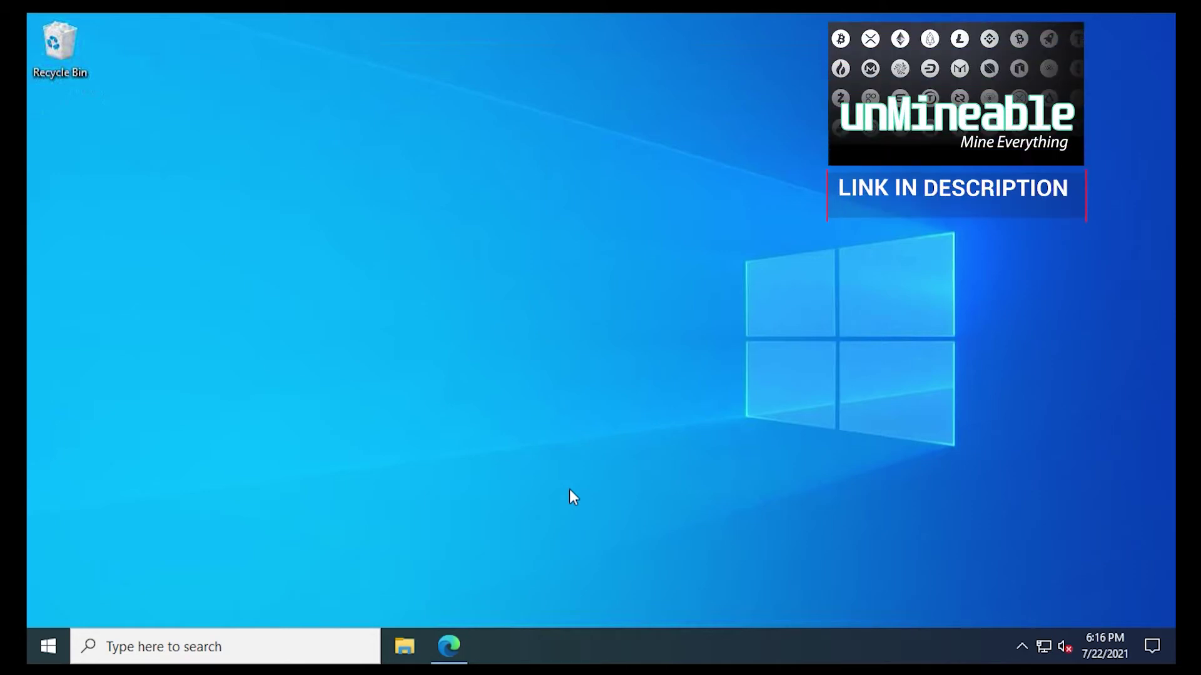
Make a new desktop folder named MINER, then launch Windows Security from the tray overflow
right_click(86, 165)
mouse_move(127, 357)
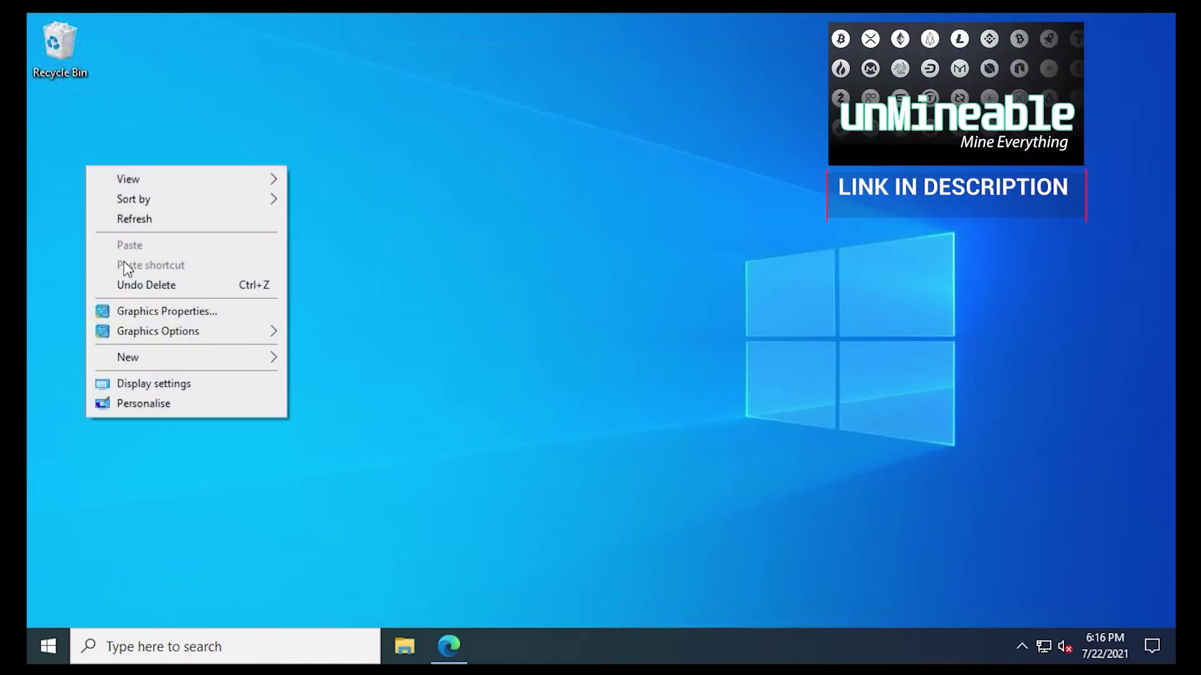
click(297, 352)
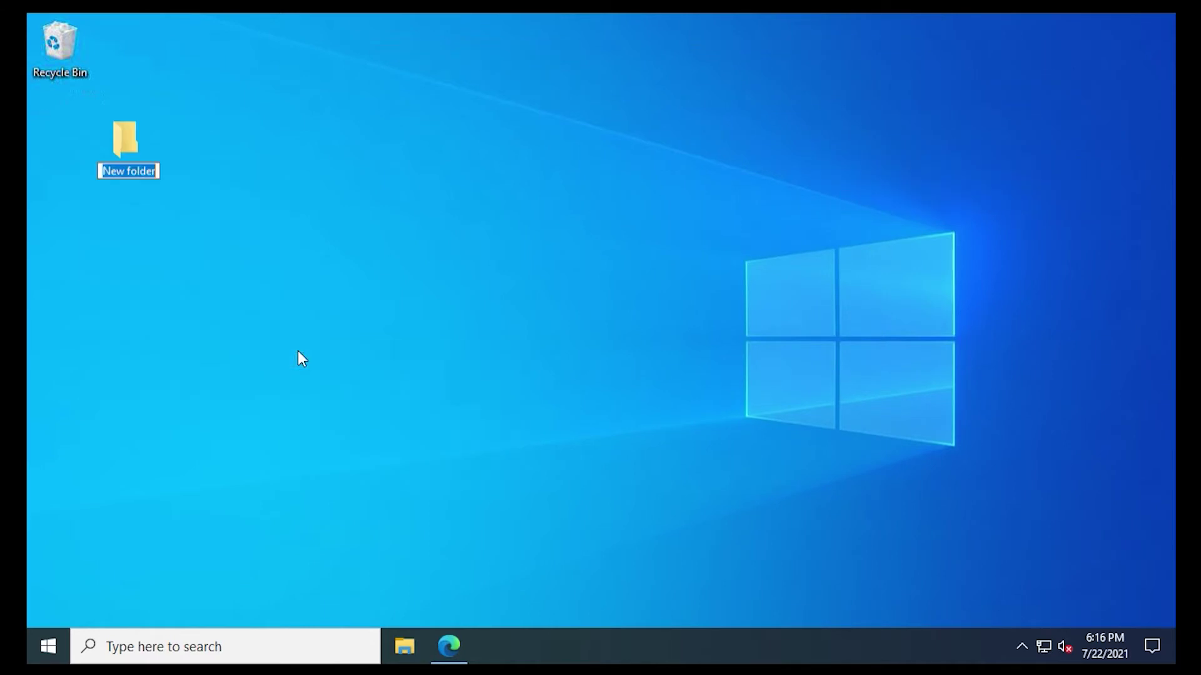
text(MINER)
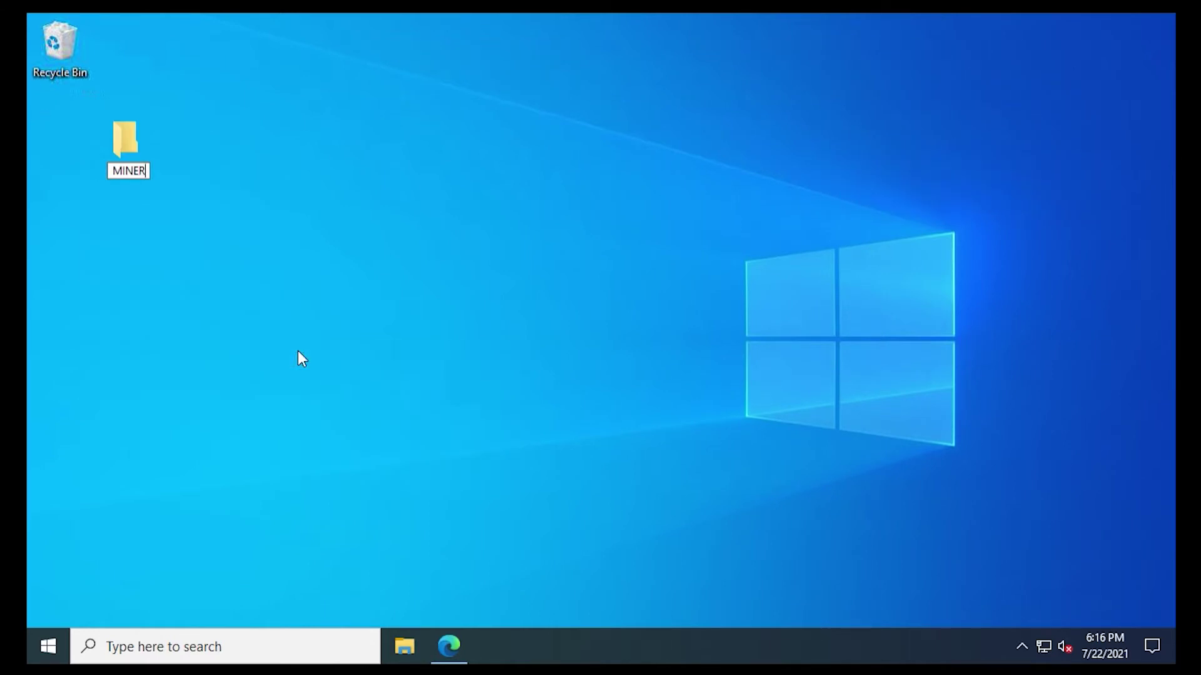
key(Return)
click(1021, 647)
click(1004, 575)
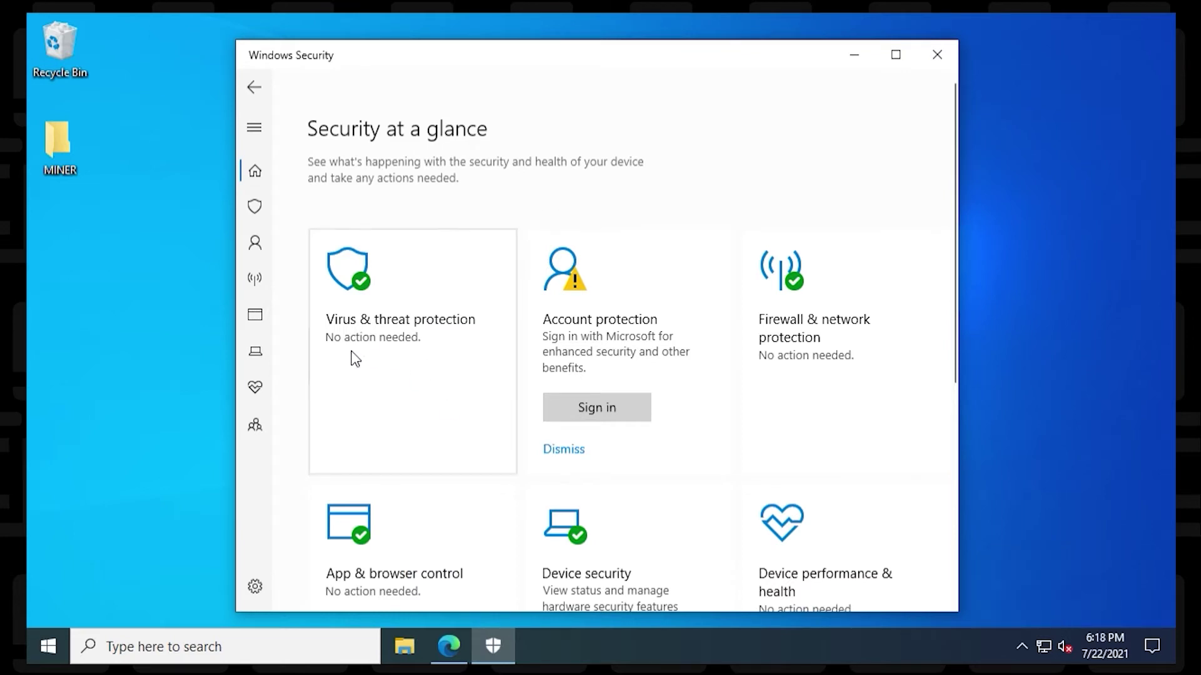
Go to the Virus & threat protection exclusions page in Windows Security
click(451, 370)
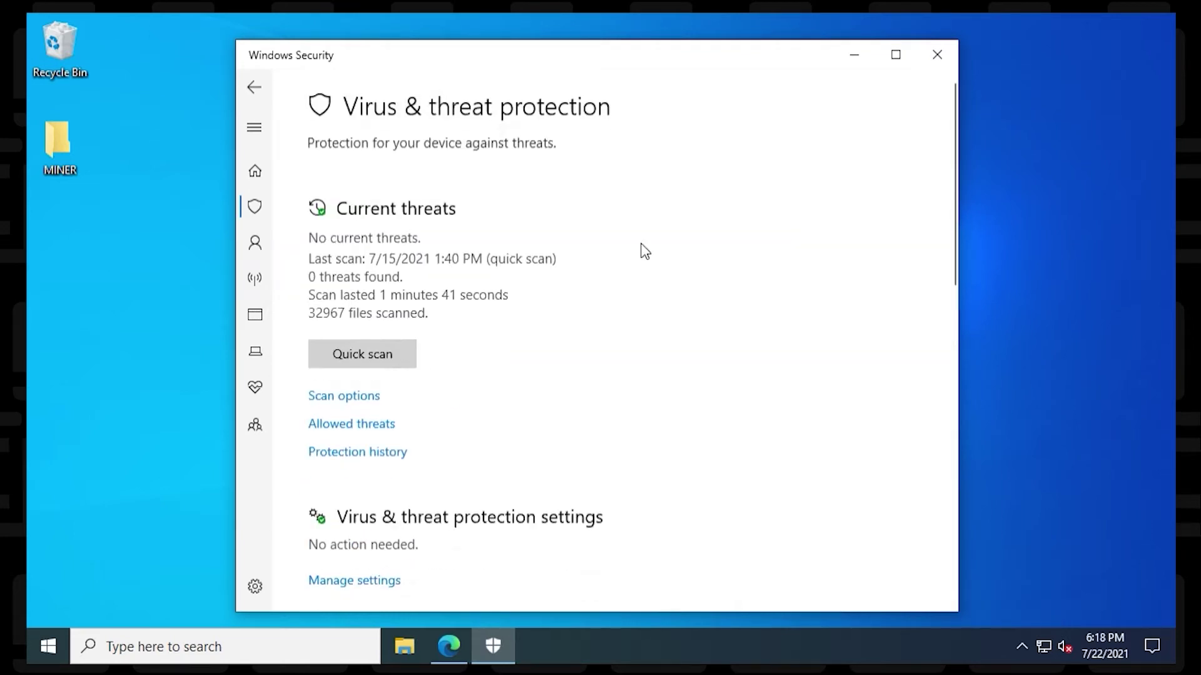
click(355, 582)
scroll(637, 414, down, 4)
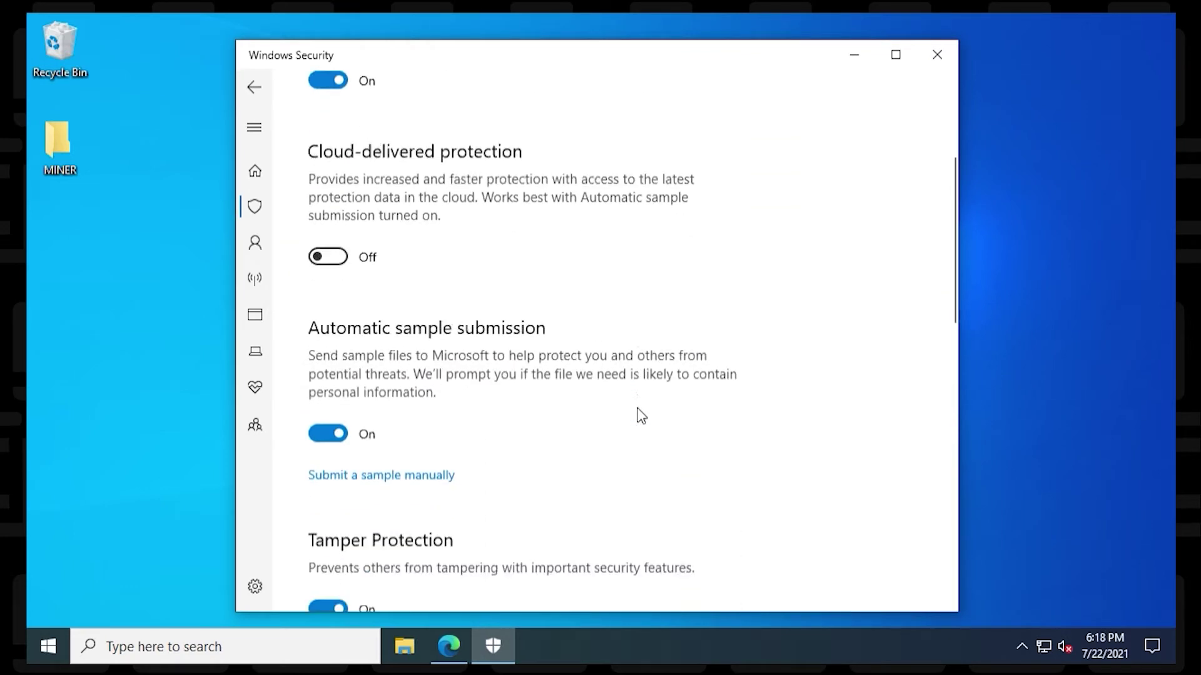
scroll(637, 415, down, 6)
scroll(641, 414, down, 2)
click(369, 374)
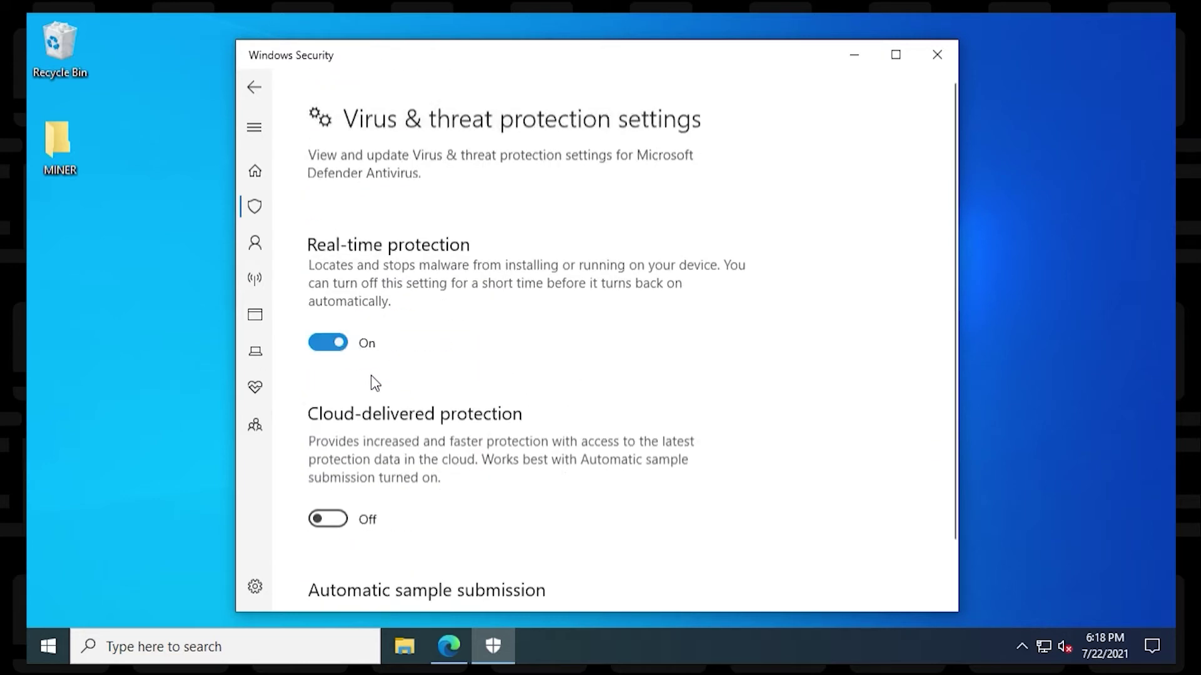
Add the desktop MINER folder as a Defender folder exclusion and approve the UAC prompt
click(383, 263)
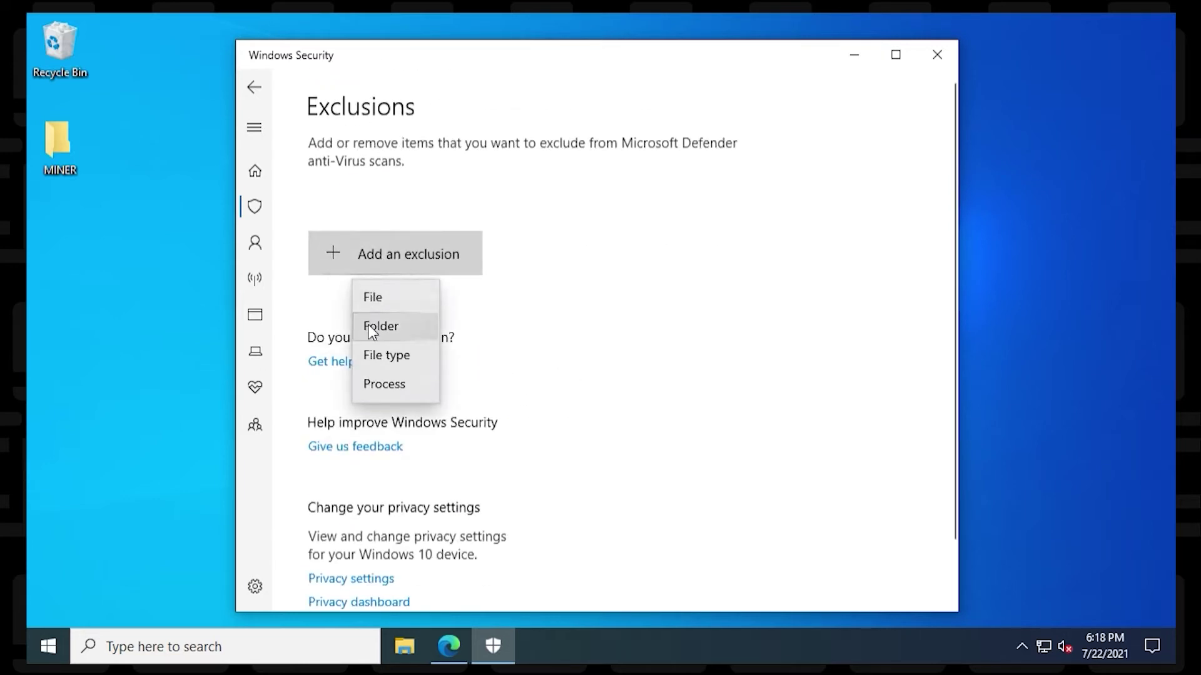
click(369, 325)
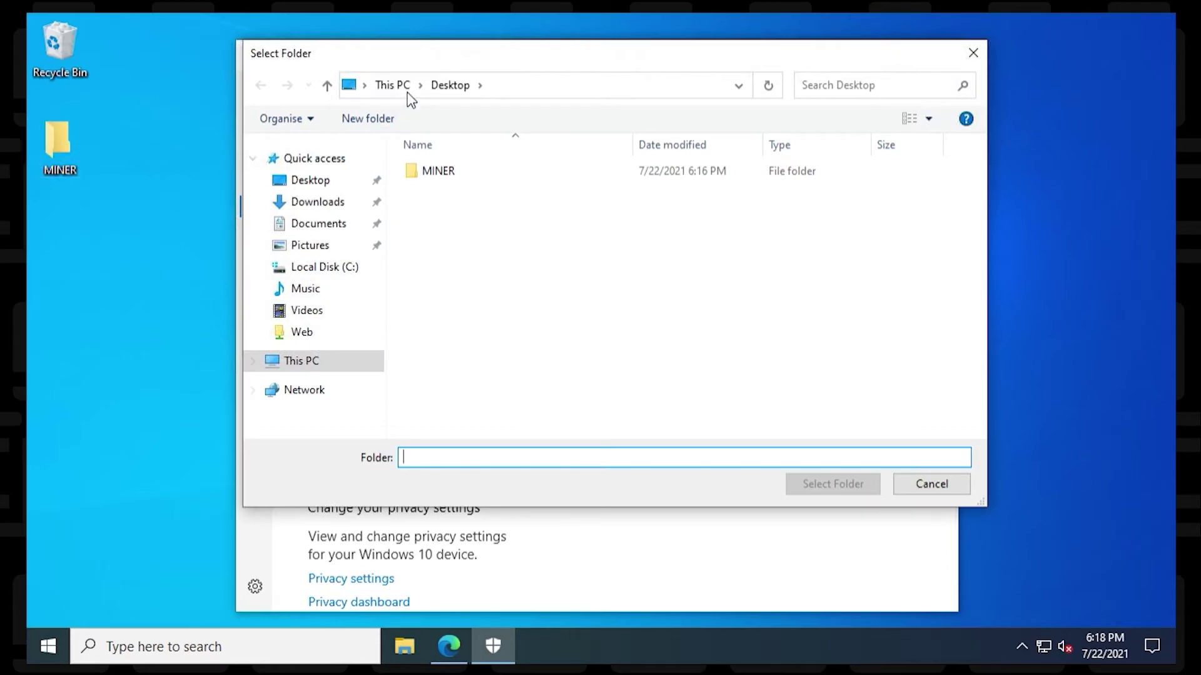
double_click(438, 173)
click(824, 488)
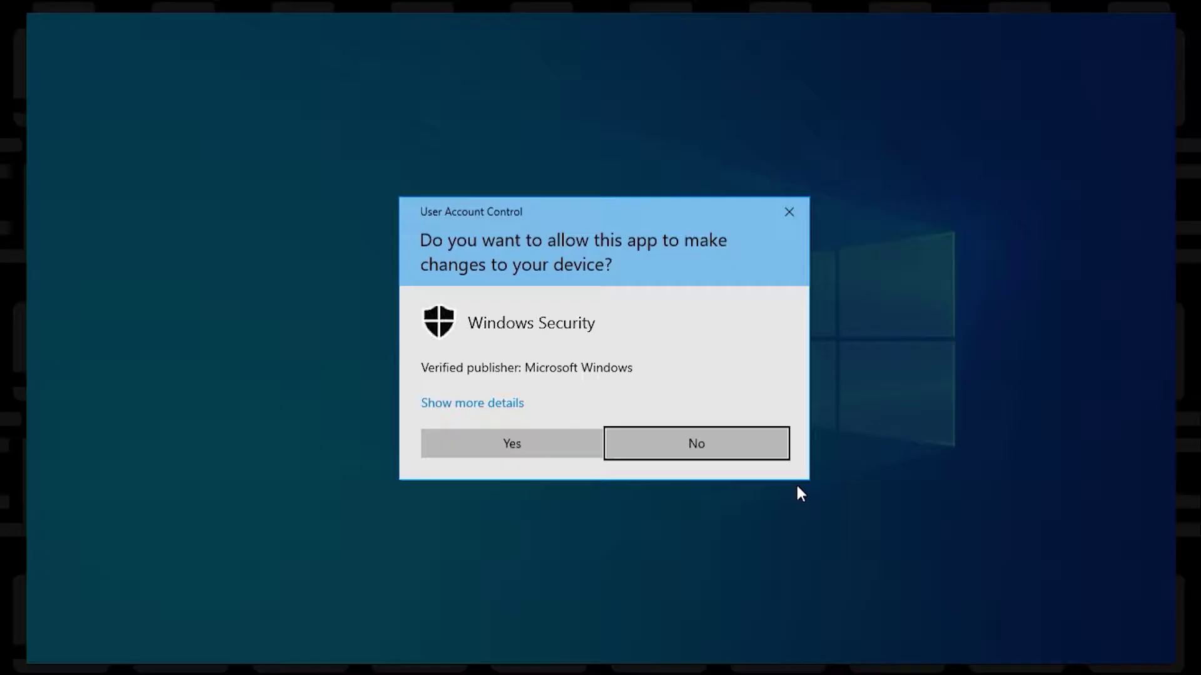
click(501, 434)
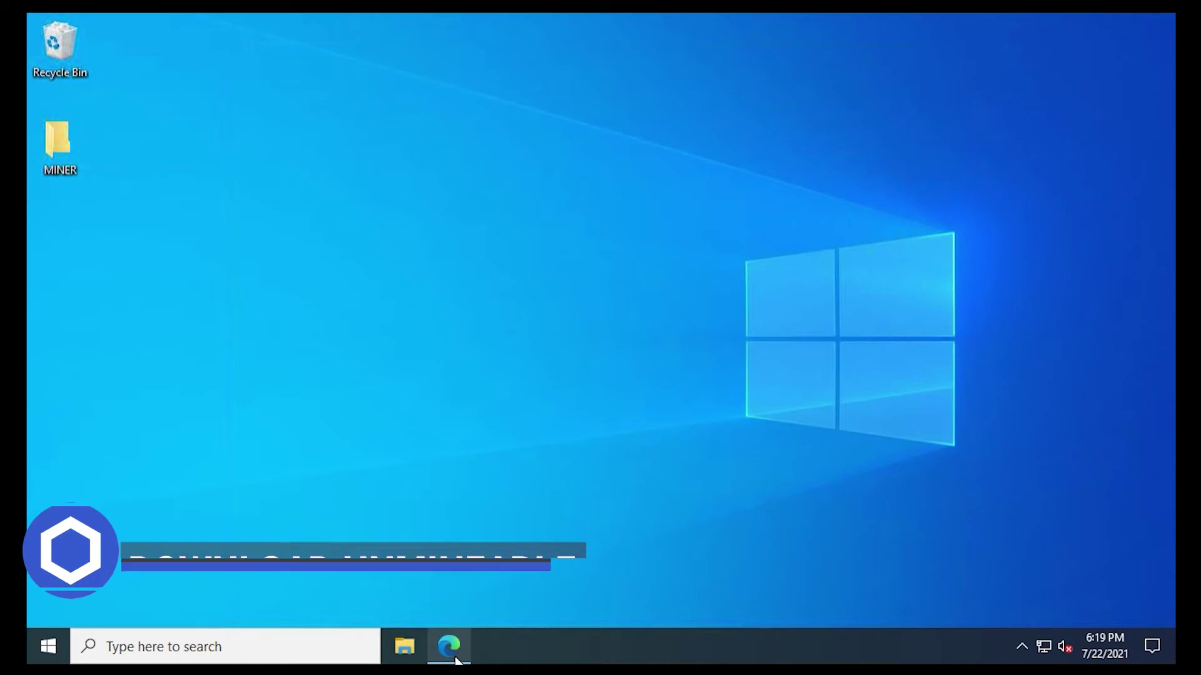
click(449, 646)
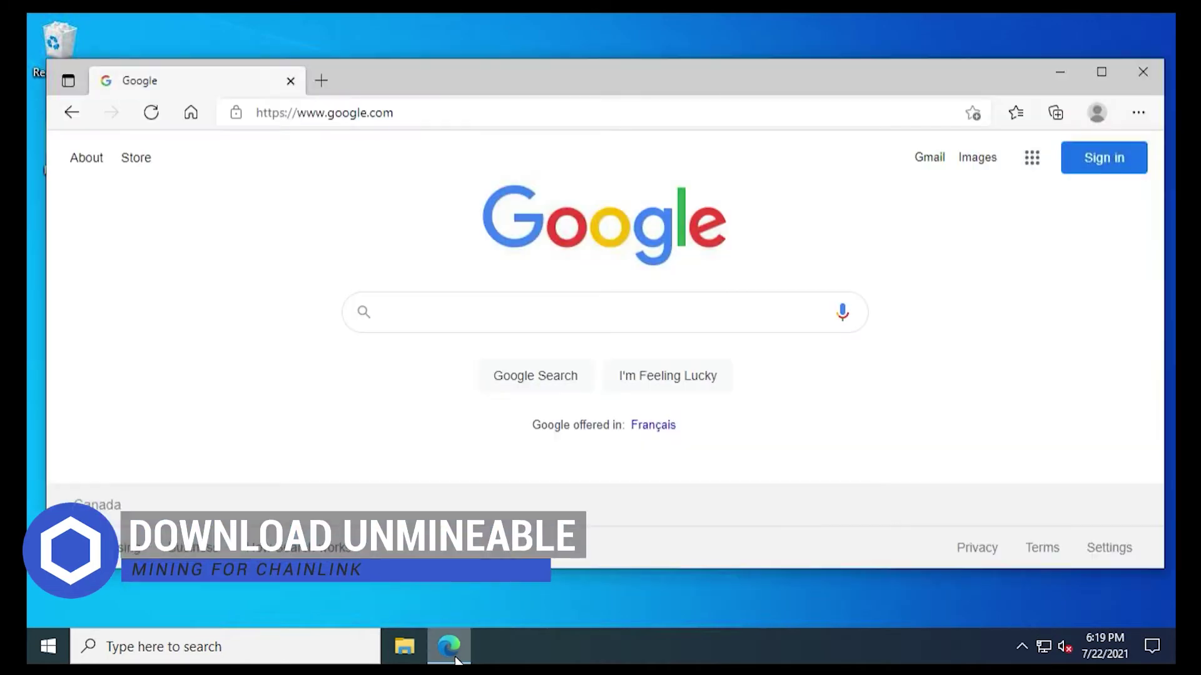
Search for unmineable and go to the unMineable Miner download page
text(u)
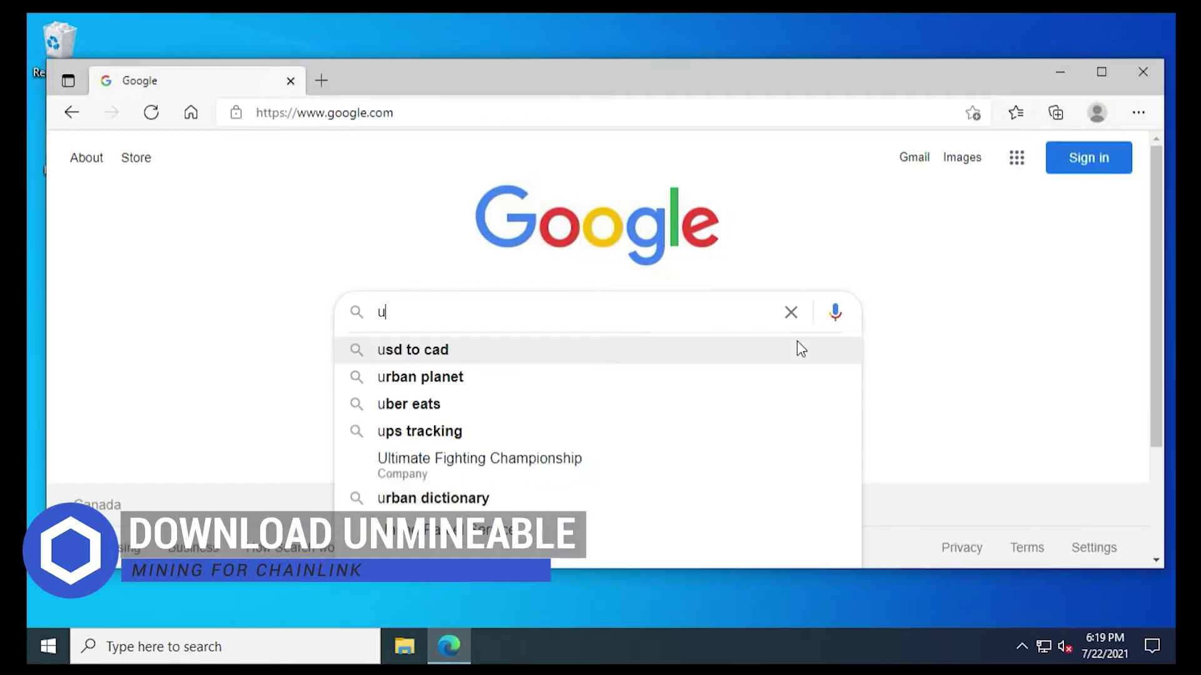
text(nineab)
key(Down)
key(Return)
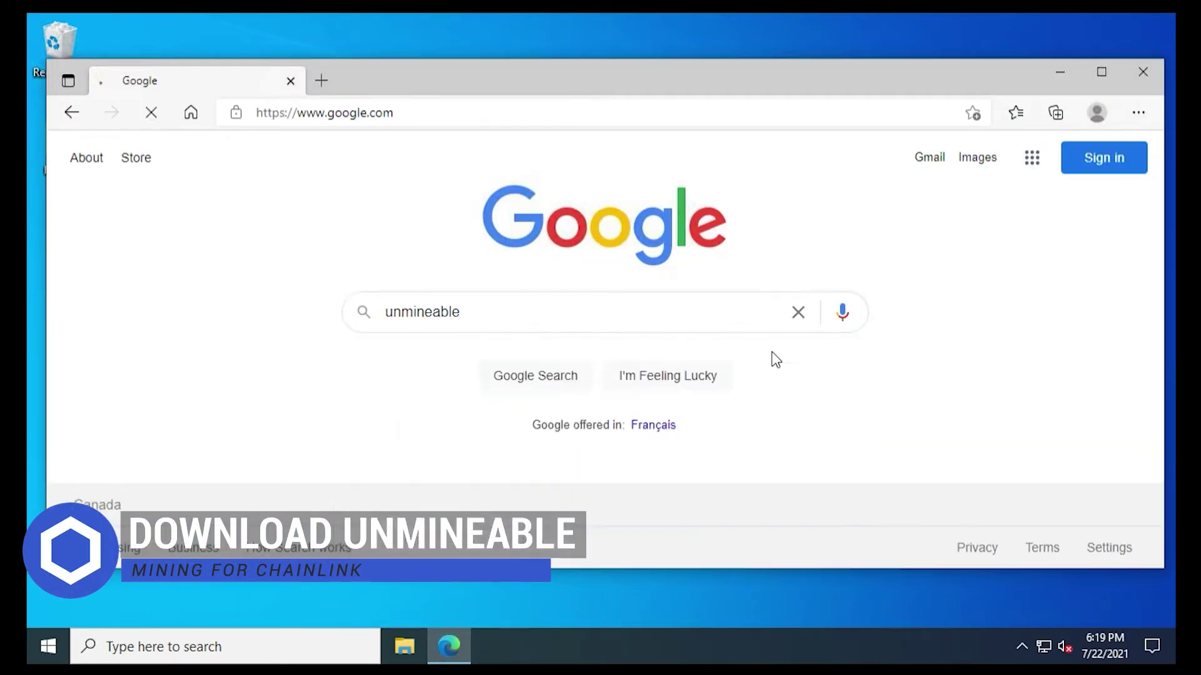
click(556, 319)
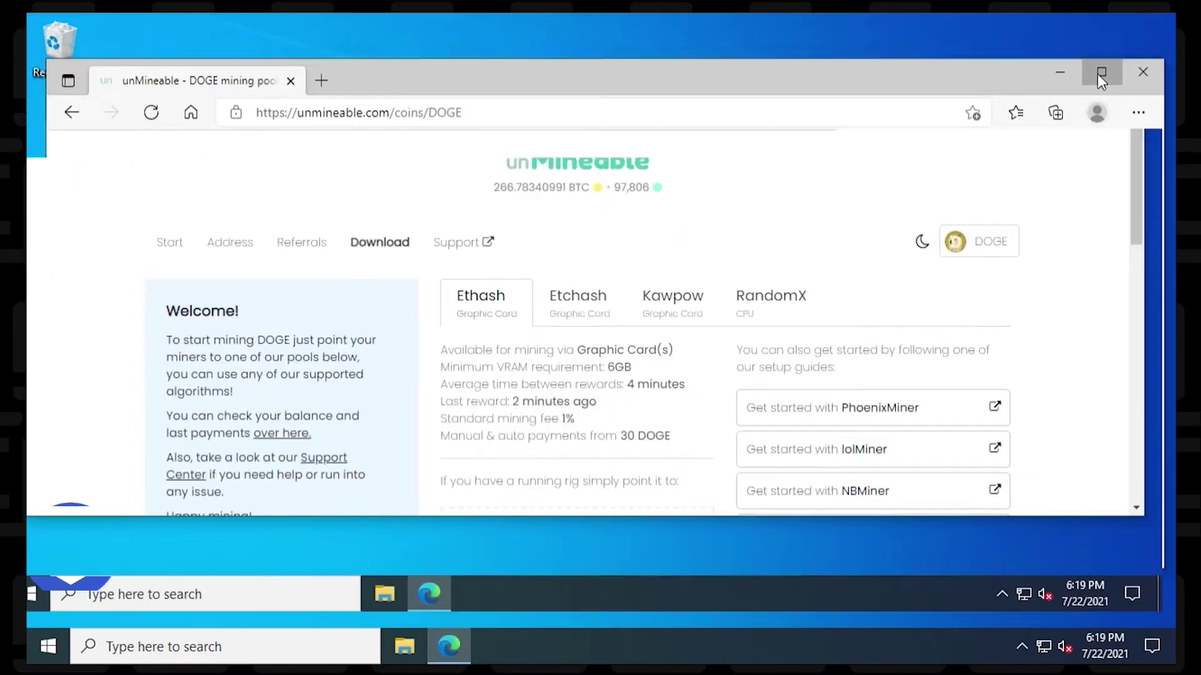
click(1101, 72)
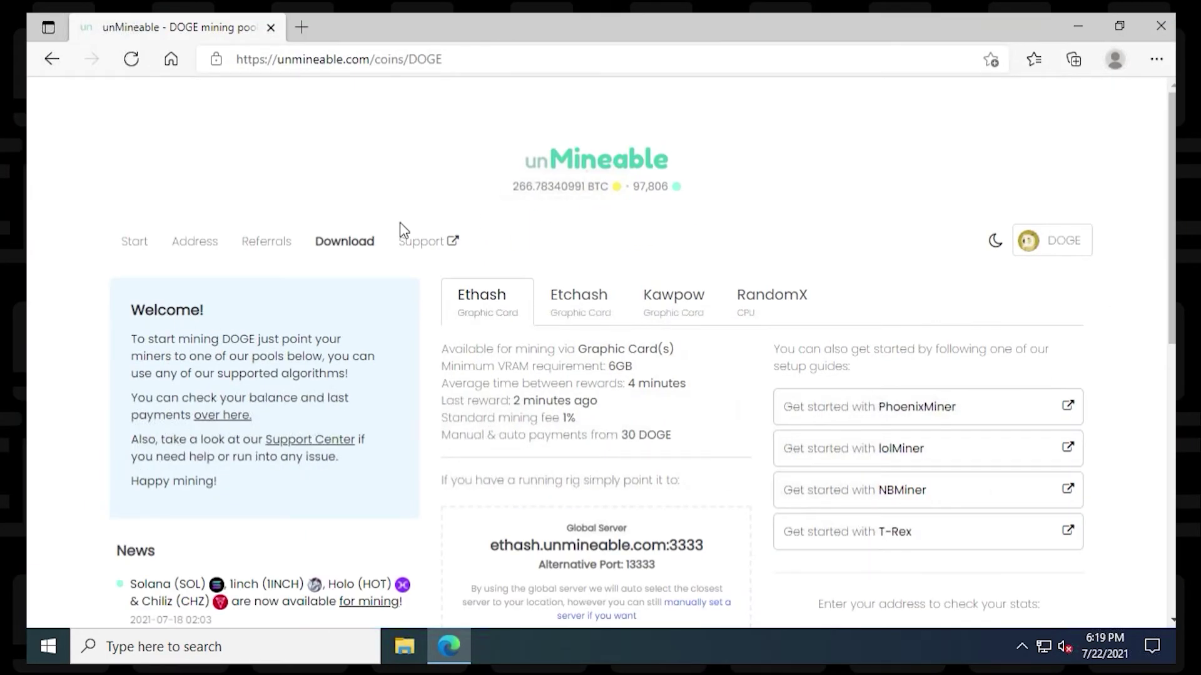
click(344, 241)
Save the miner-files-included Windows zip into Desktop\MINER and close the browser
scroll(752, 269, down, 4)
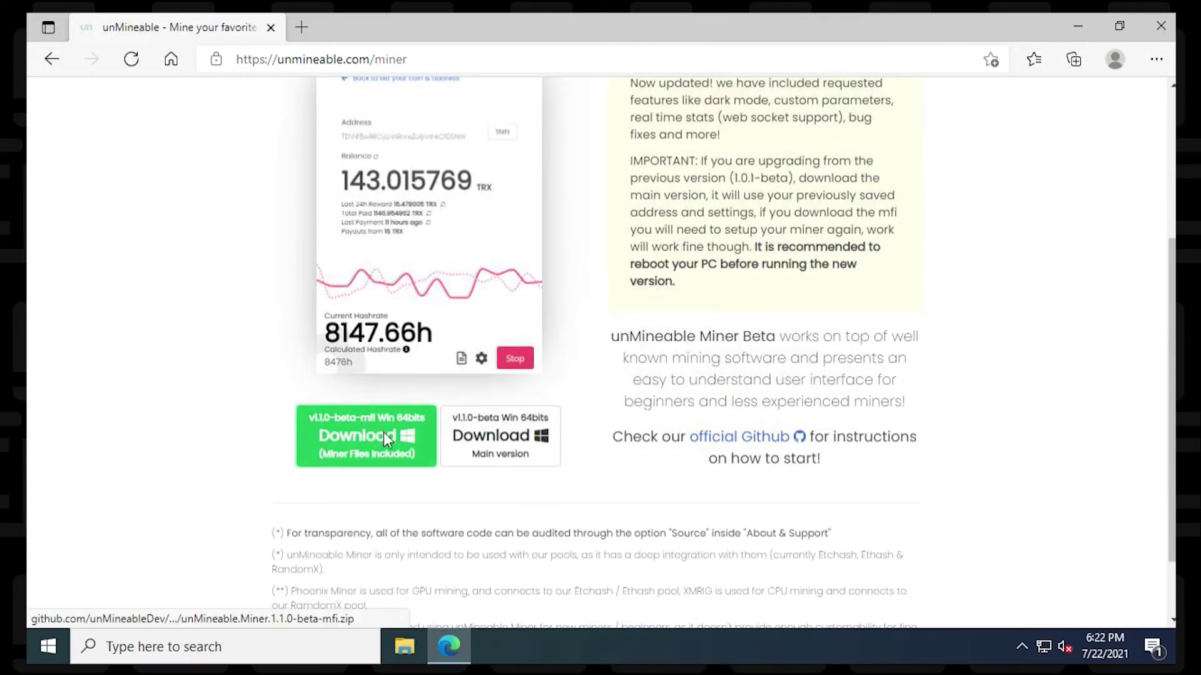
right_click(384, 433)
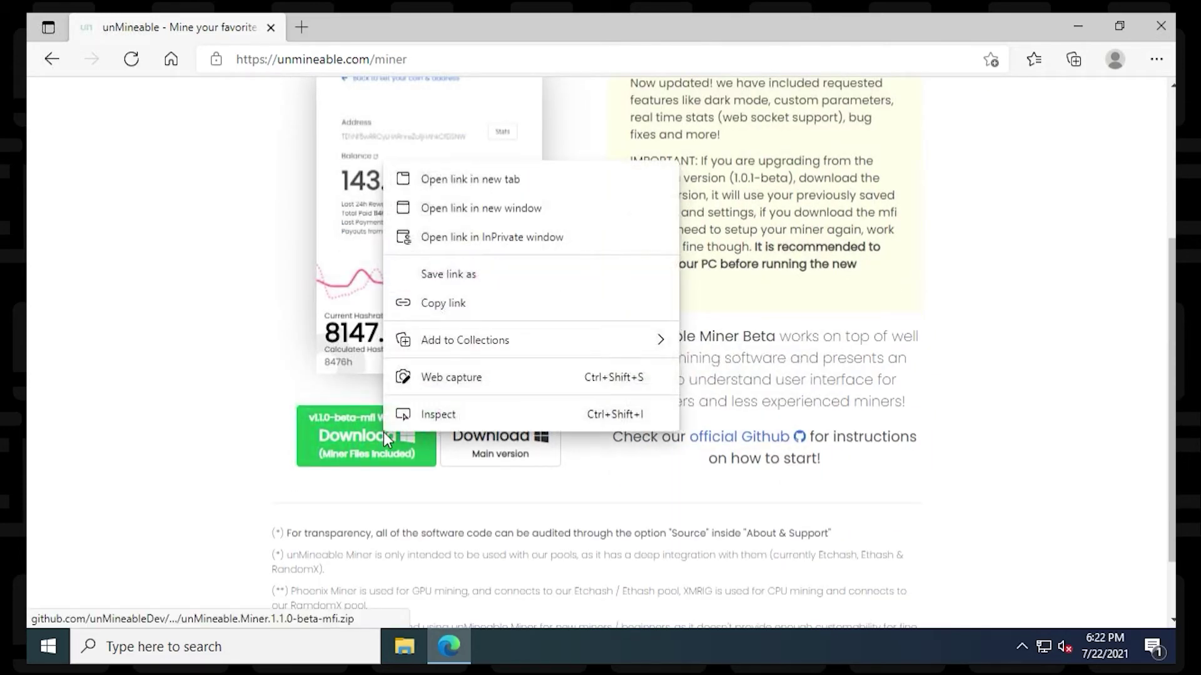
click(460, 275)
click(100, 117)
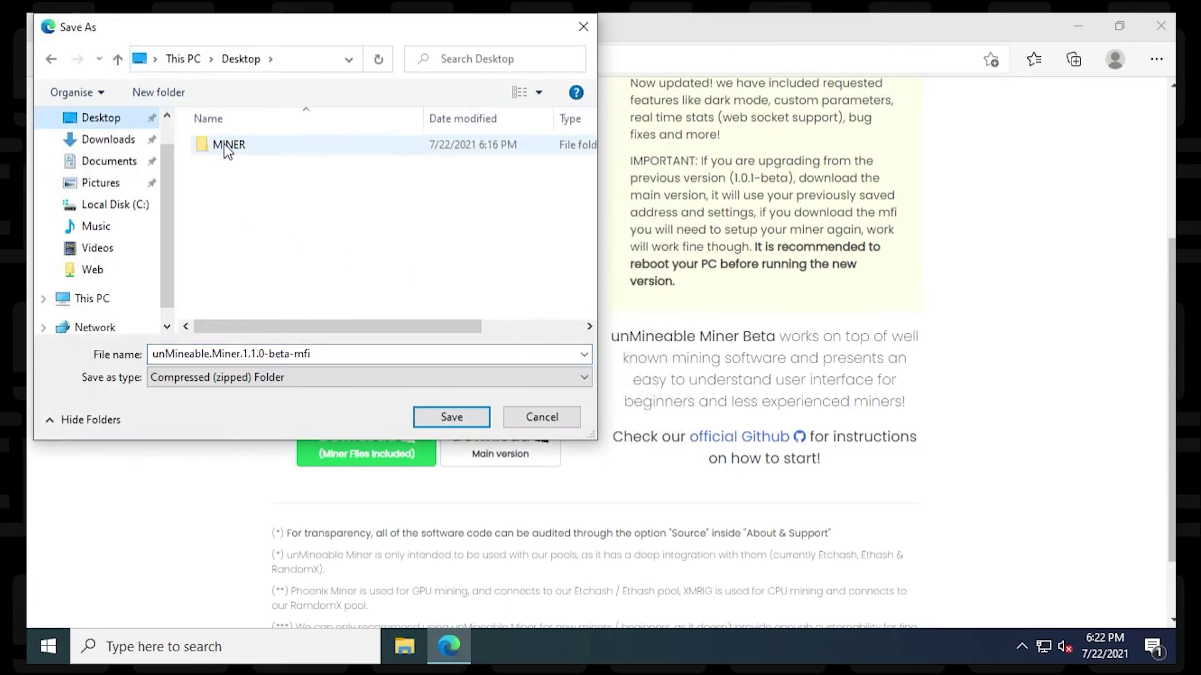
double_click(233, 143)
click(451, 417)
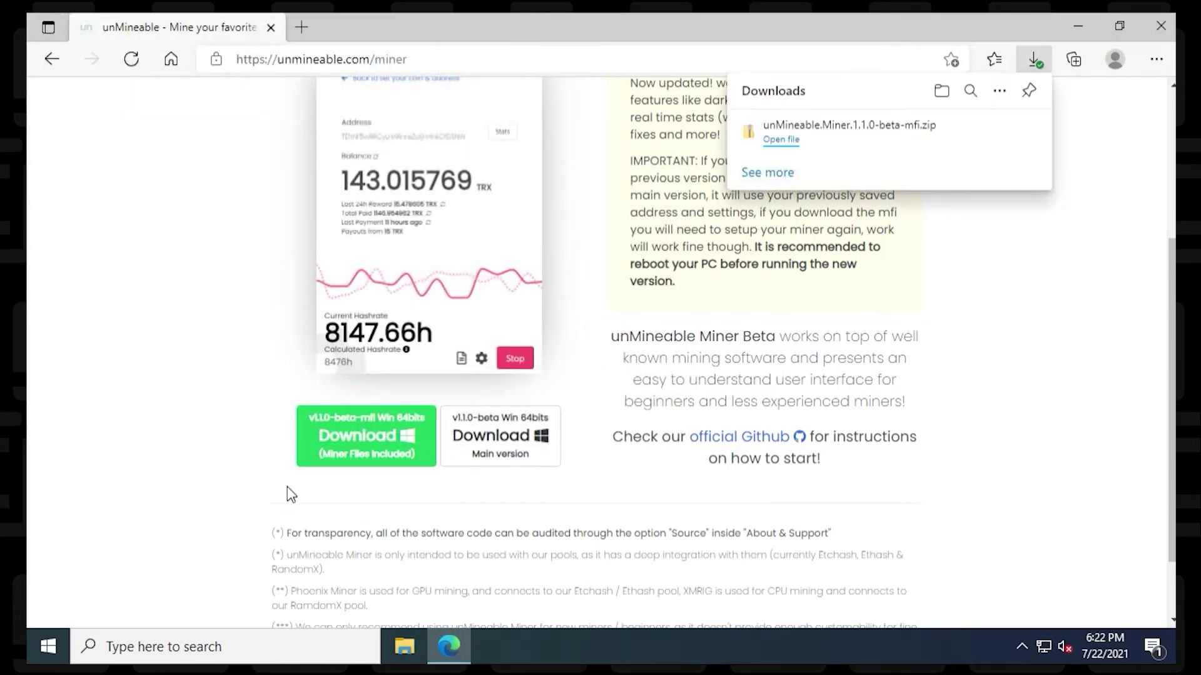
click(1166, 22)
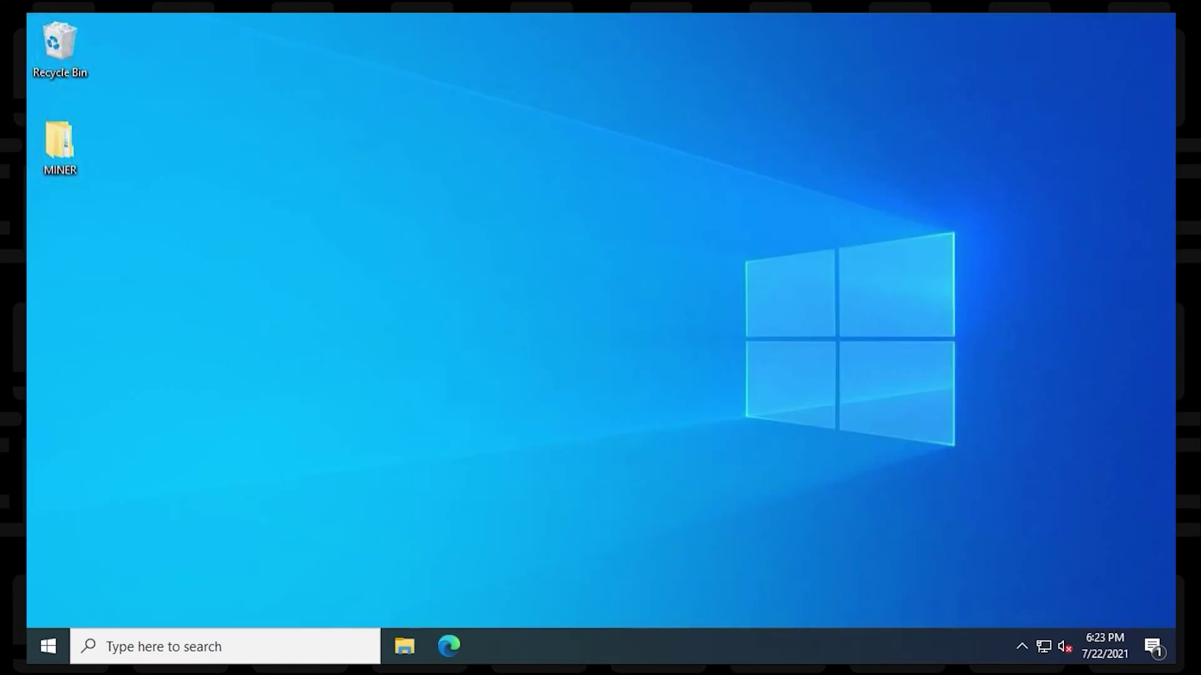
Extract the miner zip in MINER and launch unMineable Miner 1.1.0-beta-mfi
double_click(59, 144)
right_click(306, 160)
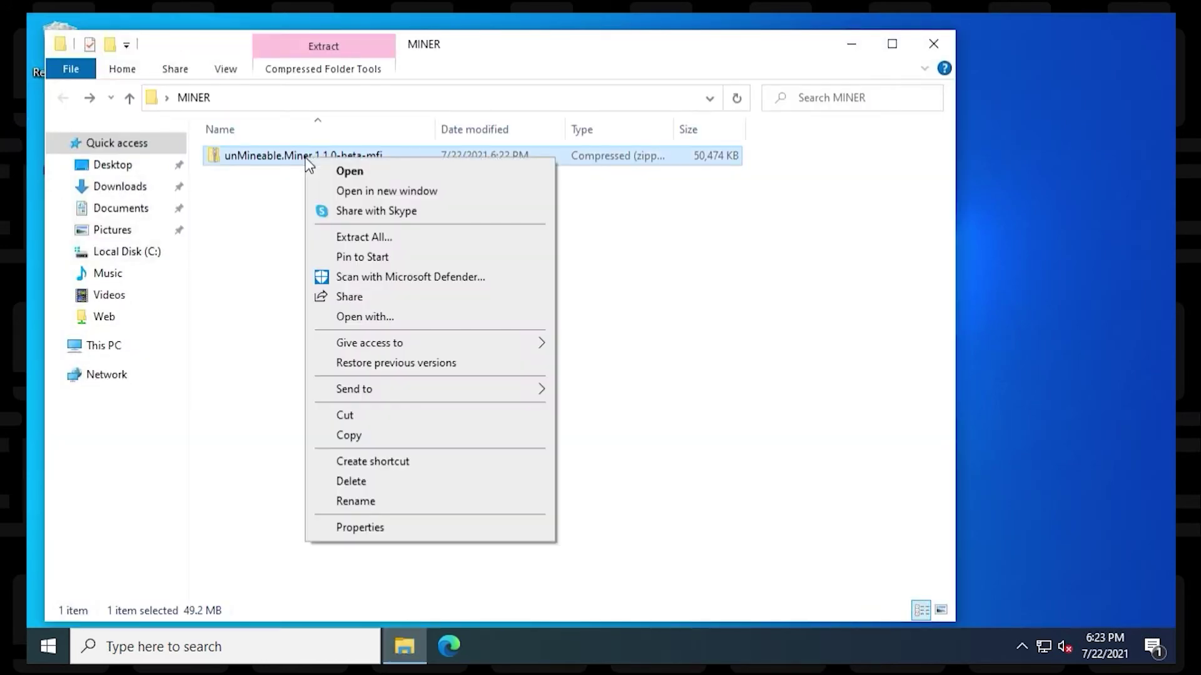
click(354, 238)
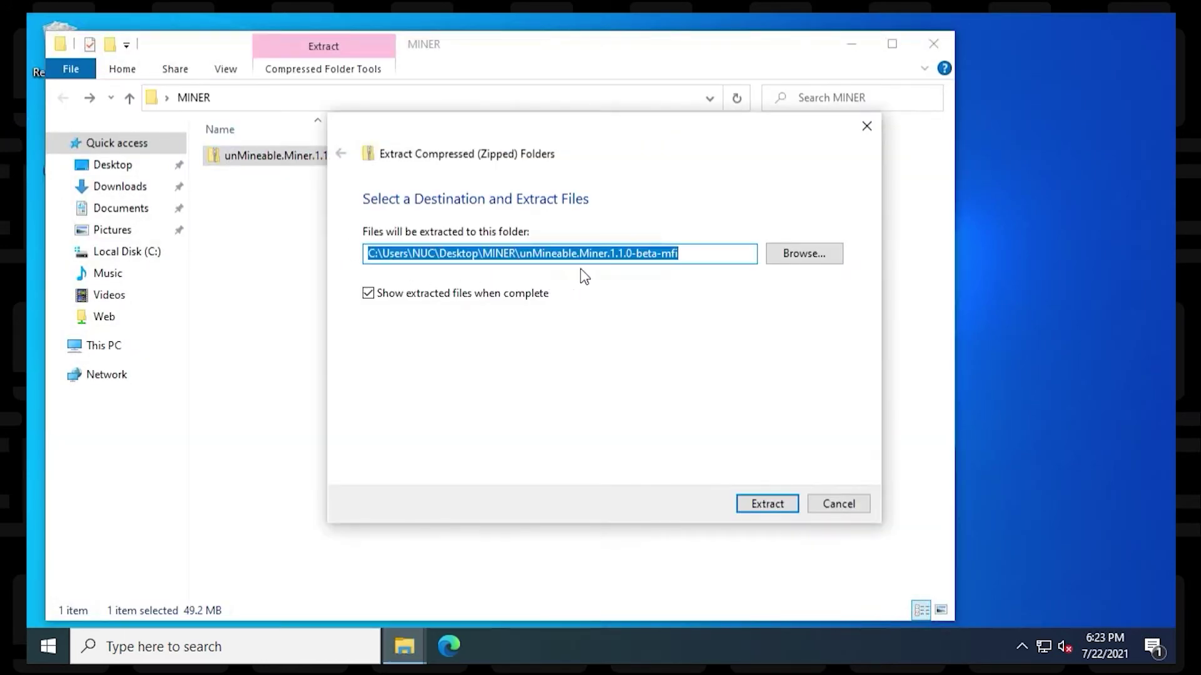
click(754, 506)
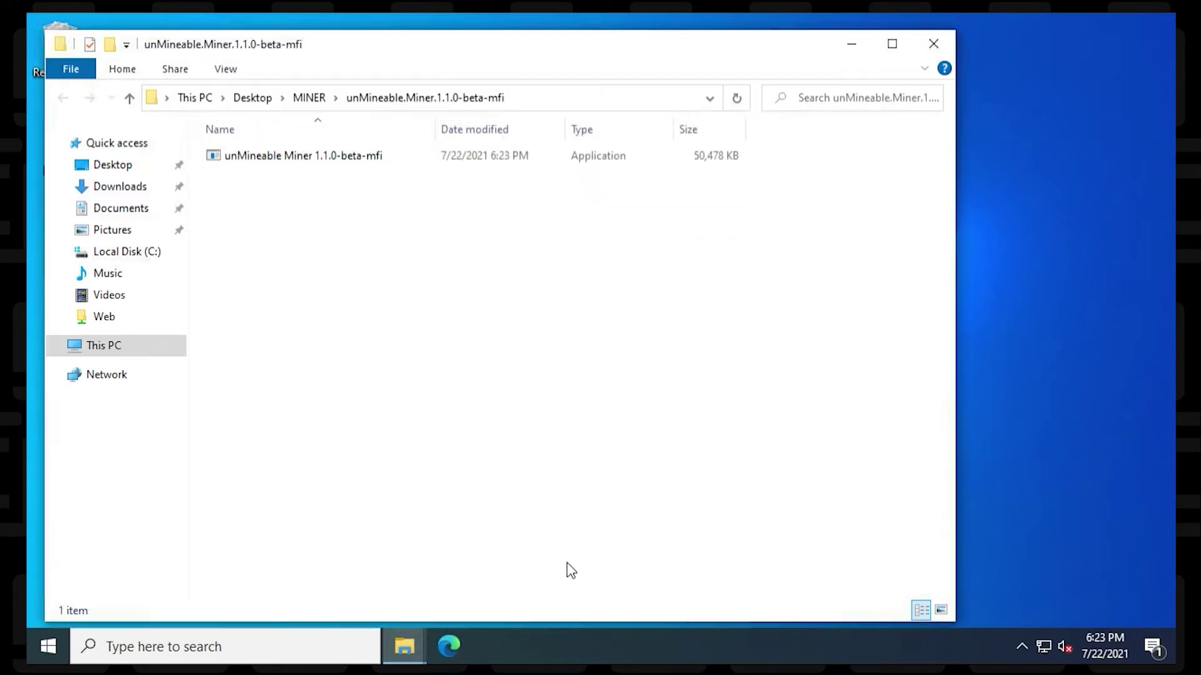
double_click(314, 163)
click(854, 45)
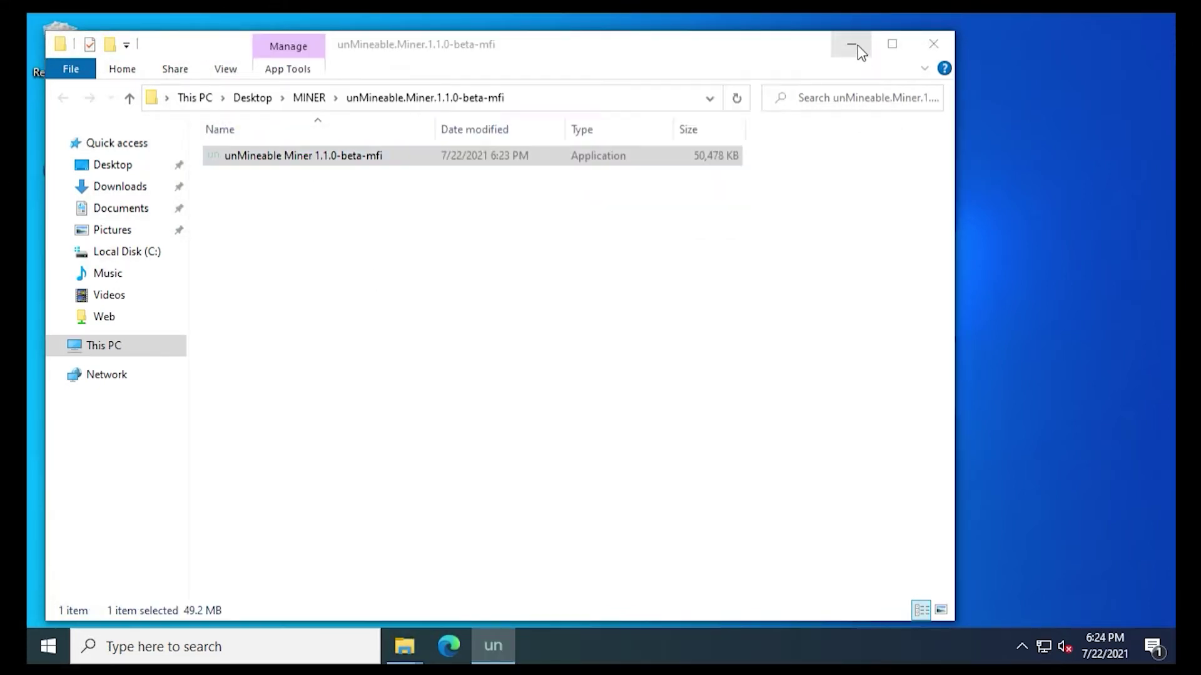
Close the MINER folder window and continue past unMineable Miner's welcome screen
click(934, 45)
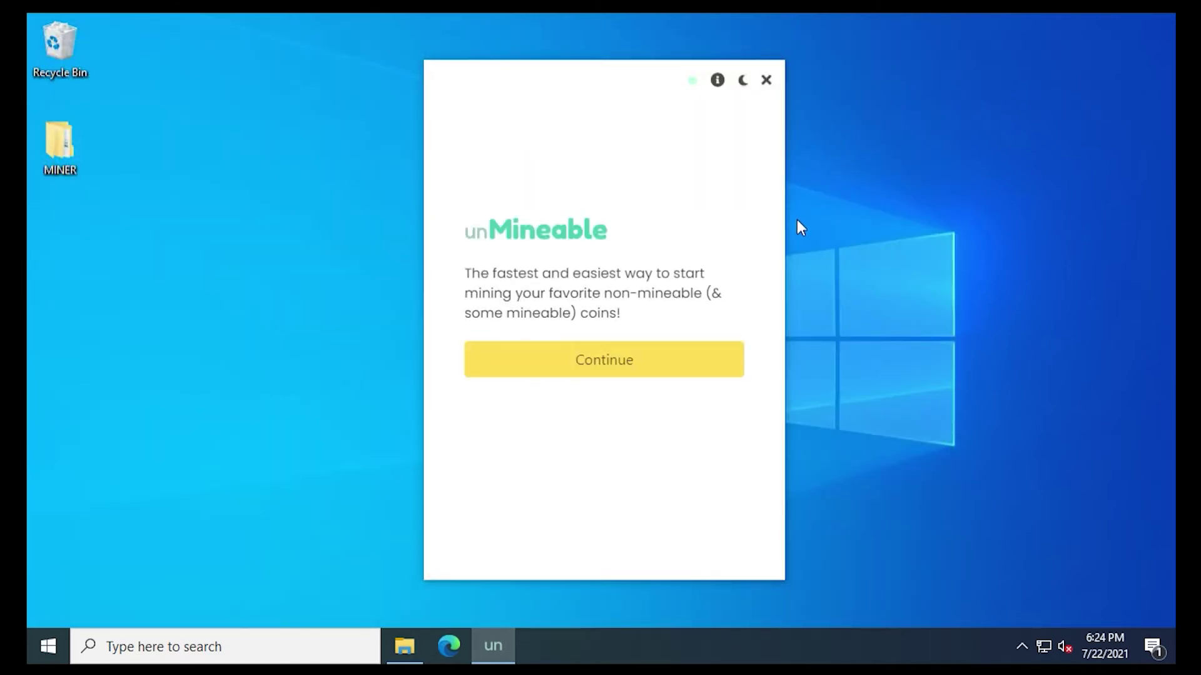
click(640, 362)
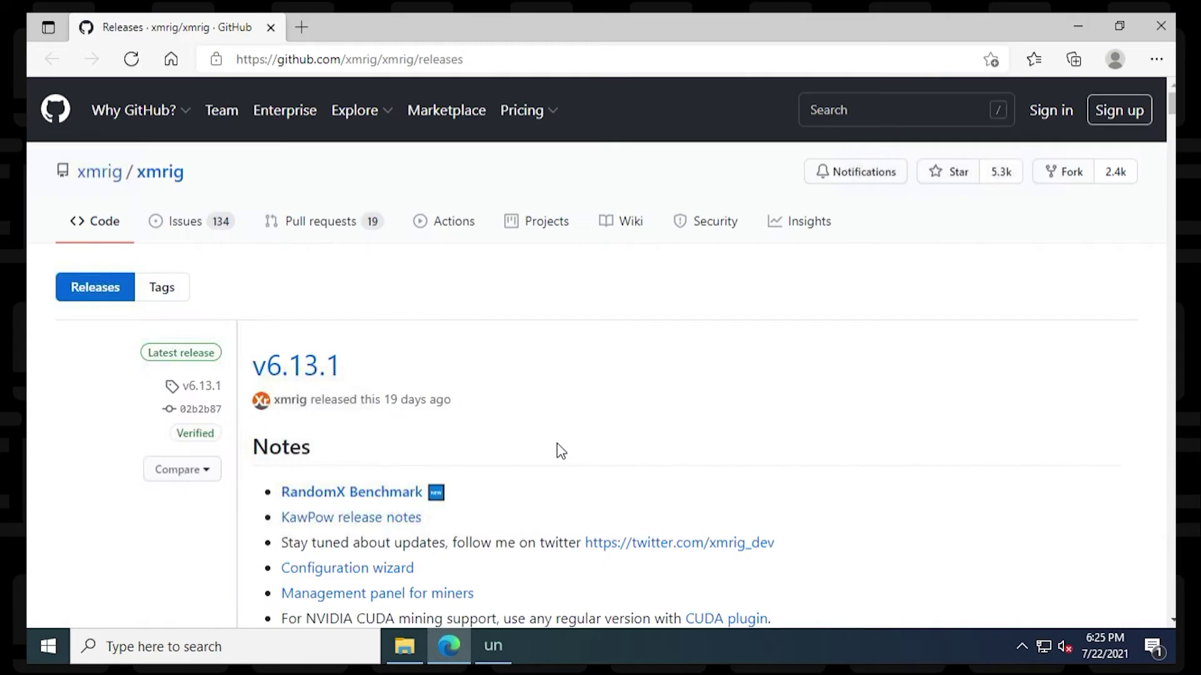
Save xmrig-6.13.1-msvc-win64.zip from the GitHub releases page into the MINER folder
scroll(525, 402, down, 6)
scroll(525, 397, down, 4)
scroll(534, 418, down, 5)
scroll(542, 429, down, 5)
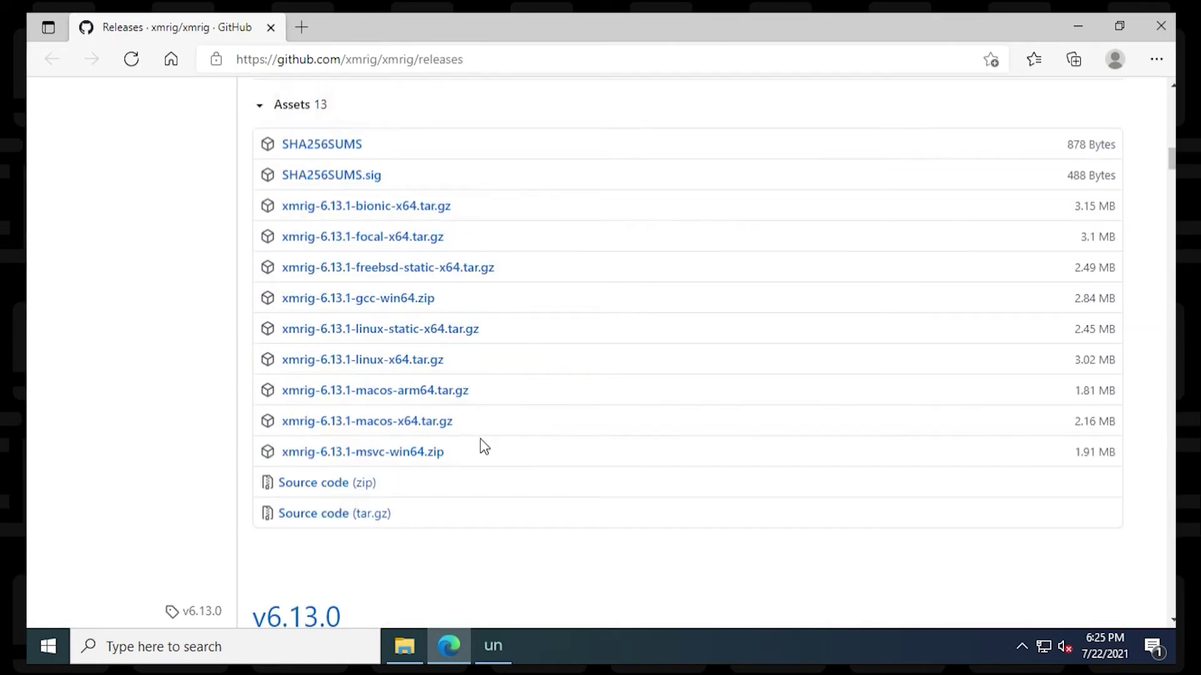
right_click(395, 458)
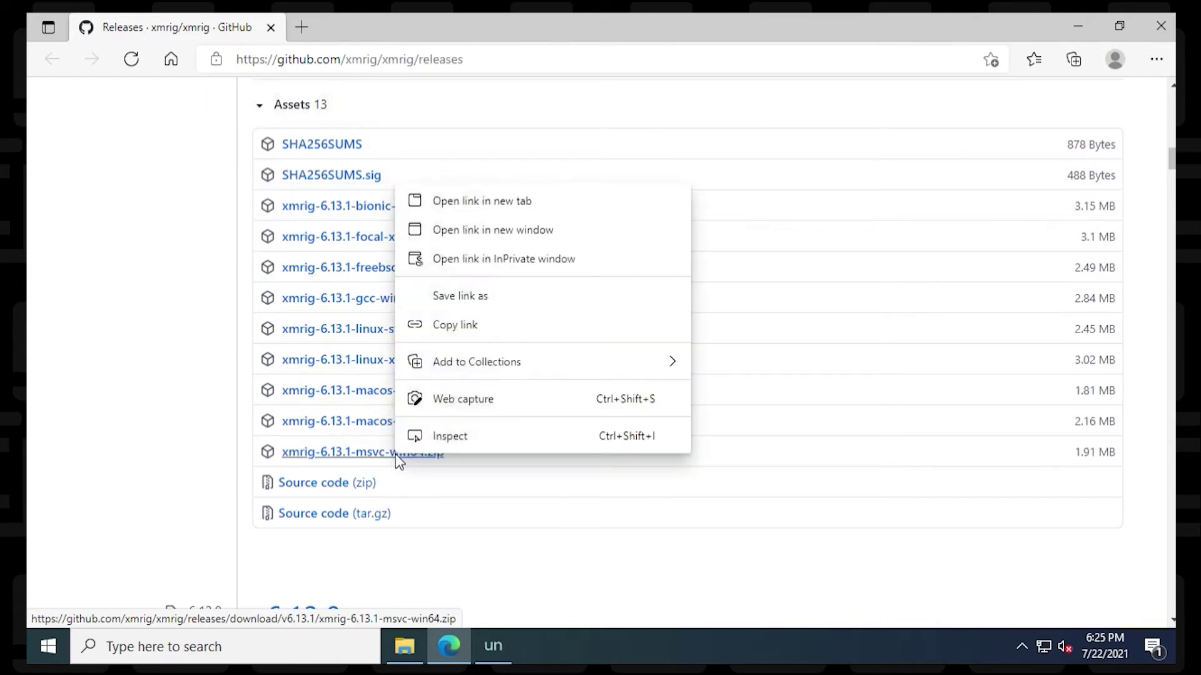
click(485, 298)
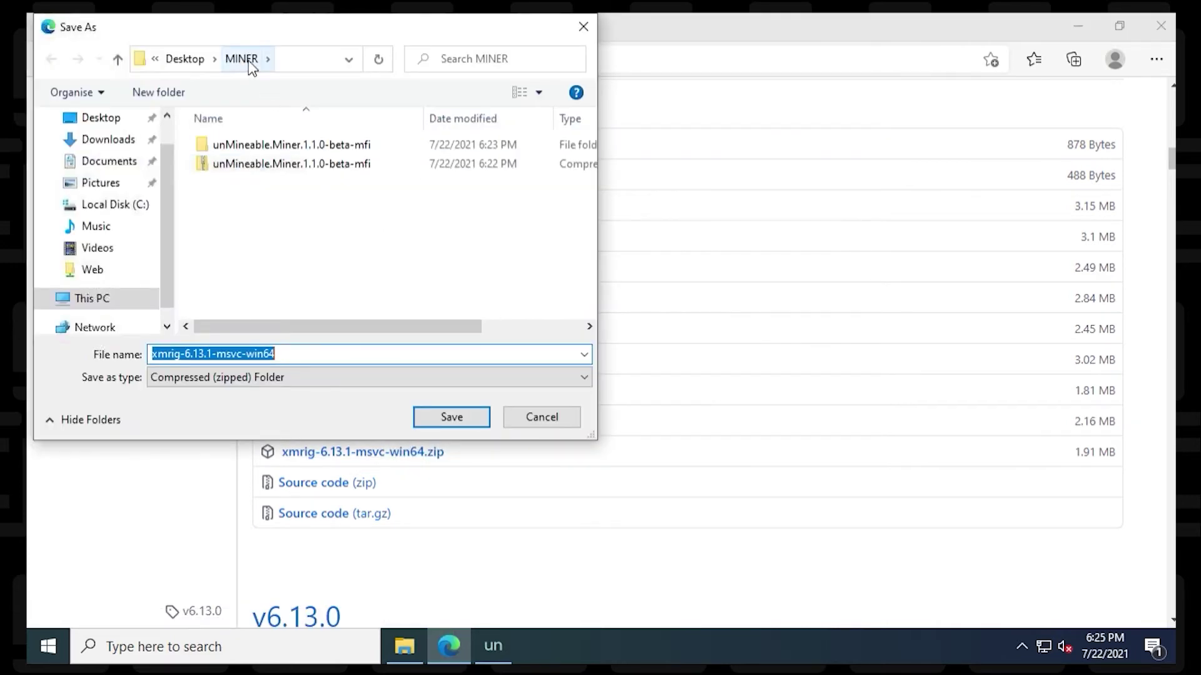
click(451, 417)
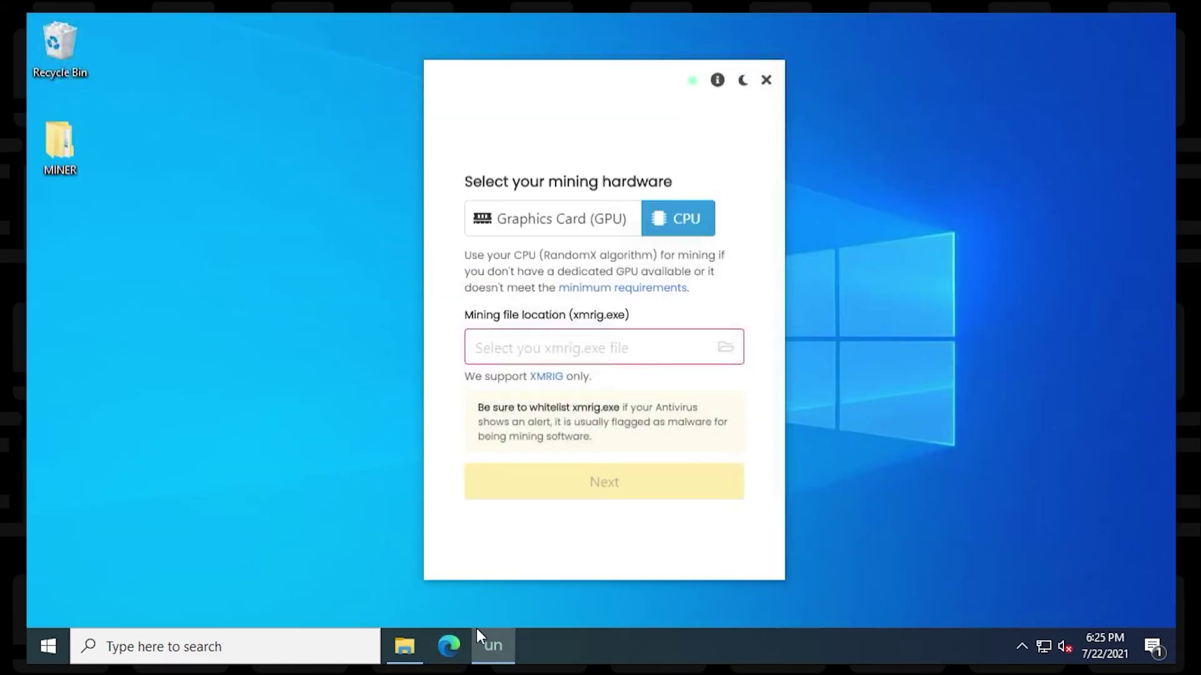
Extract the xmrig zip inside MINER, confirm xmrig.exe in xmrig-6.13.1, then close Explorer
double_click(59, 147)
click(313, 201)
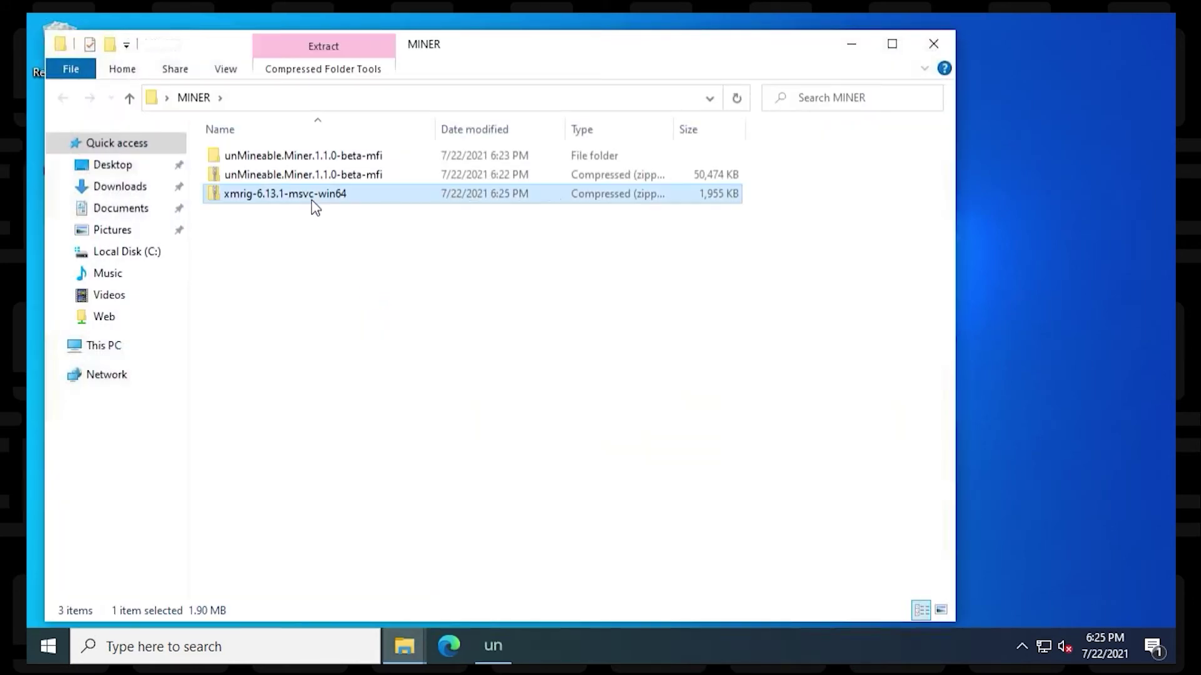
right_click(313, 201)
click(381, 283)
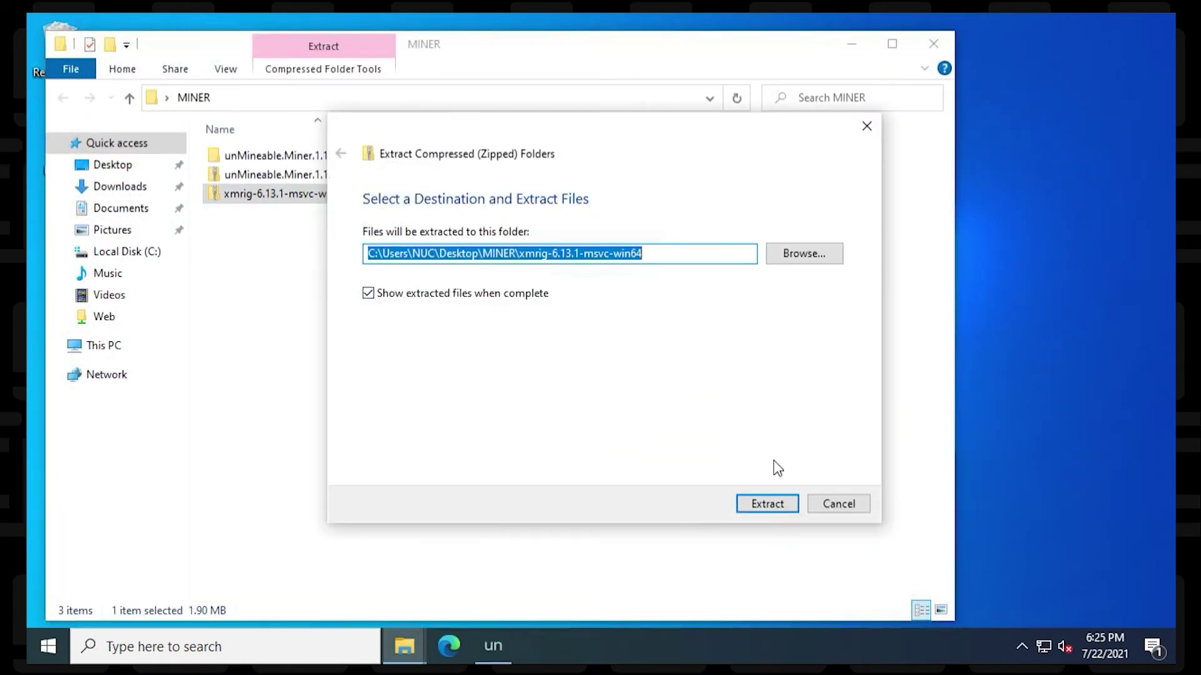
click(776, 504)
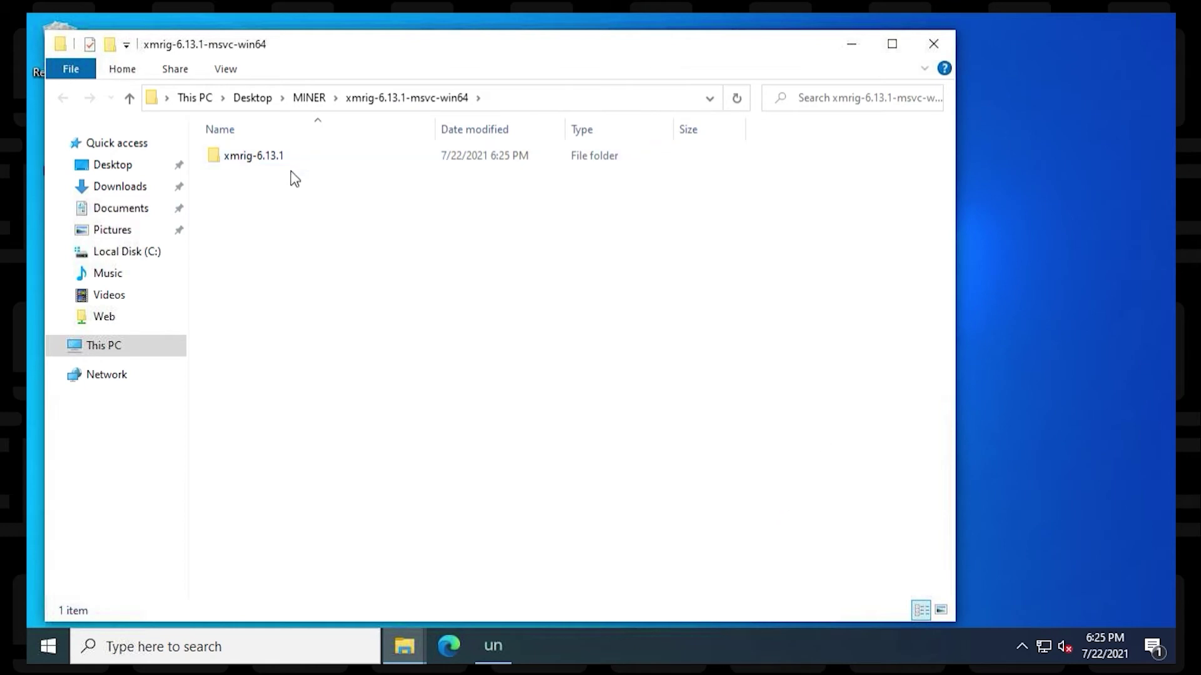
double_click(262, 156)
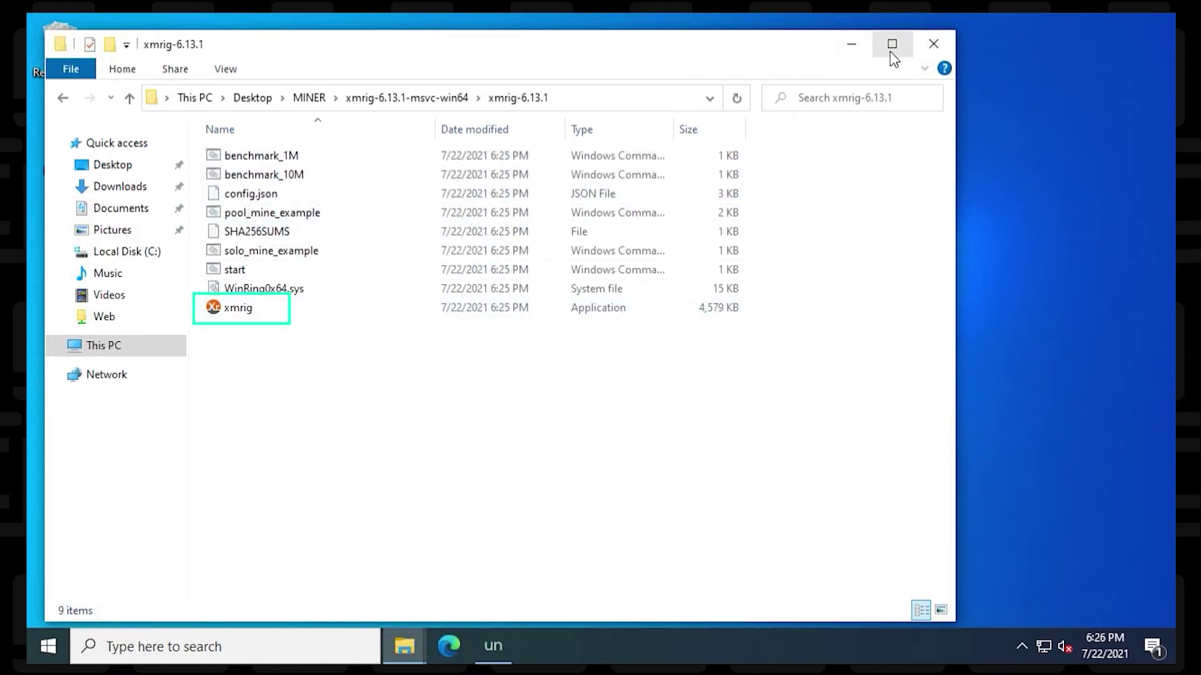
click(947, 55)
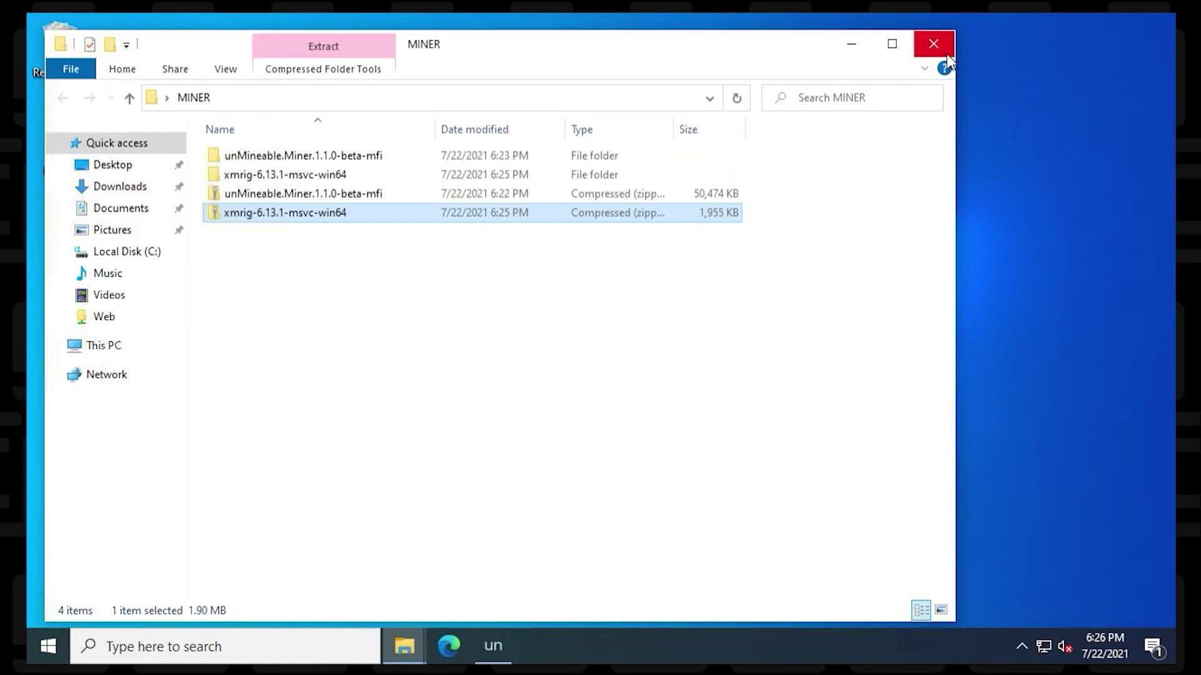
Point the mining file location to Desktop\MINER\xmrig-6.13.1-msvc-win64\xmrig-6.13.1\xmrig.exe
click(726, 349)
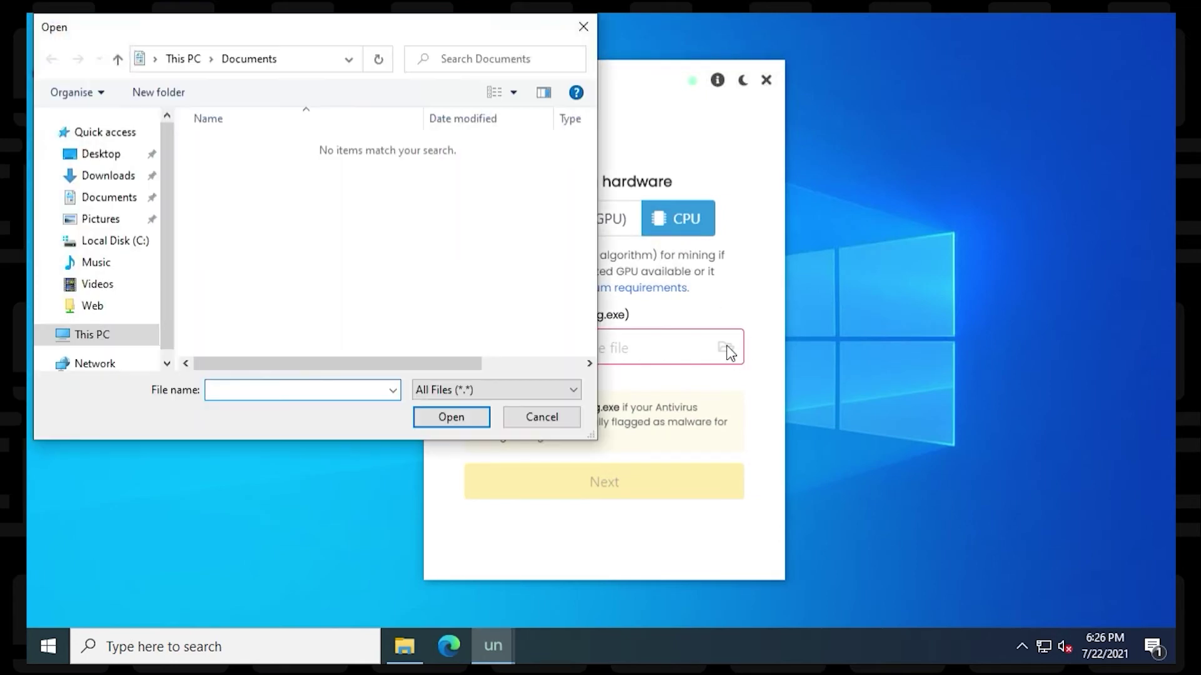
click(114, 156)
double_click(210, 153)
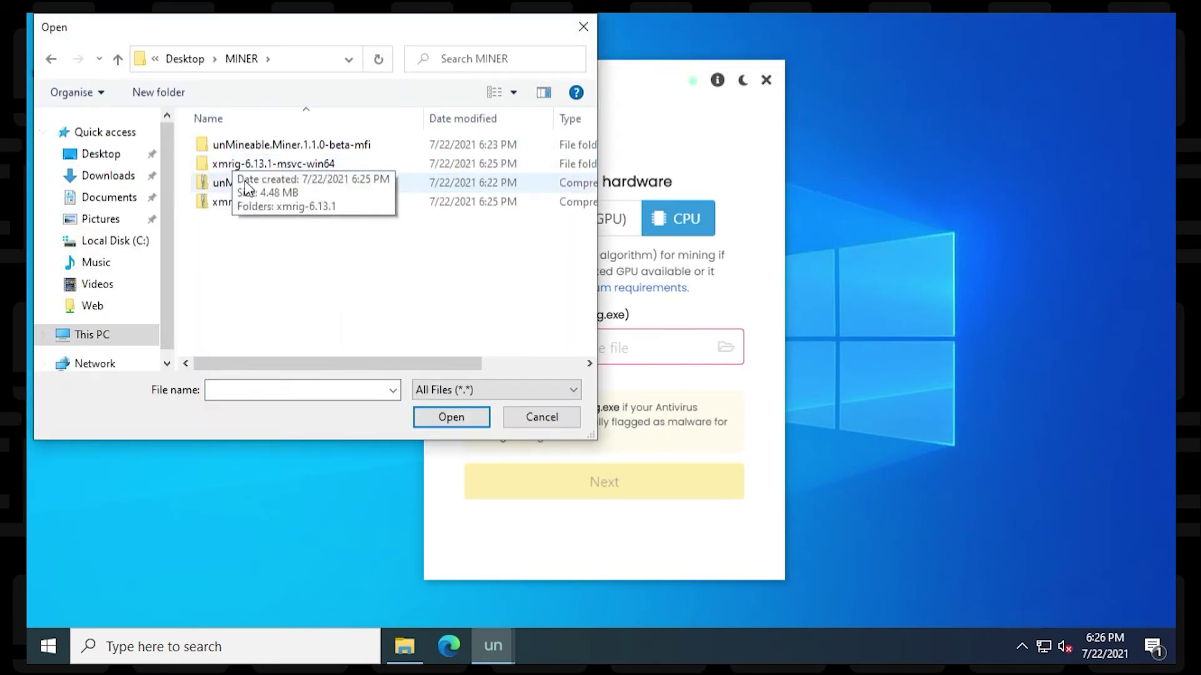
double_click(247, 150)
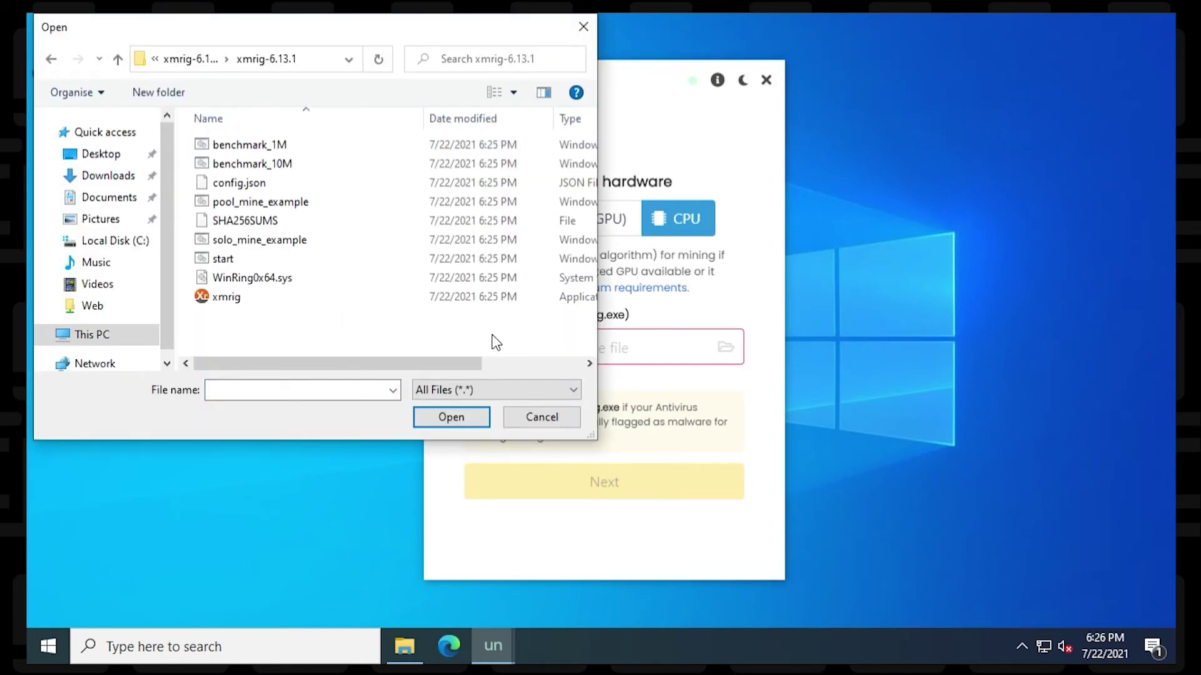
double_click(226, 297)
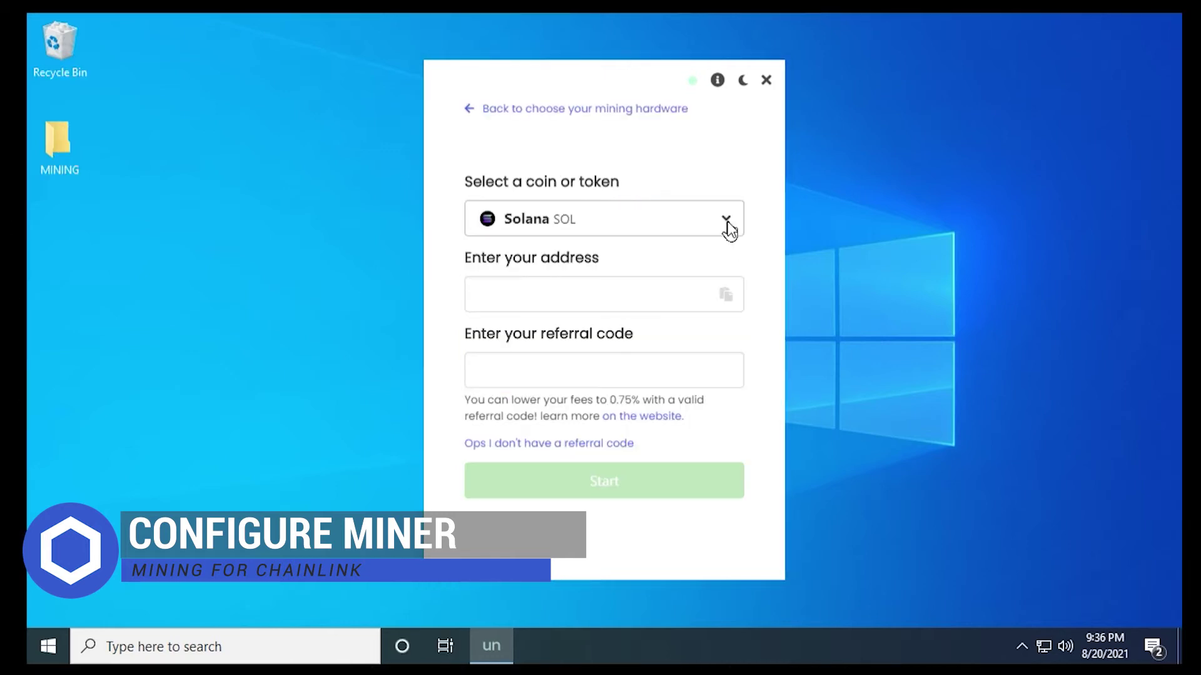
Filter the coin list by LINK and pick ChainLink, then focus the address field
click(726, 224)
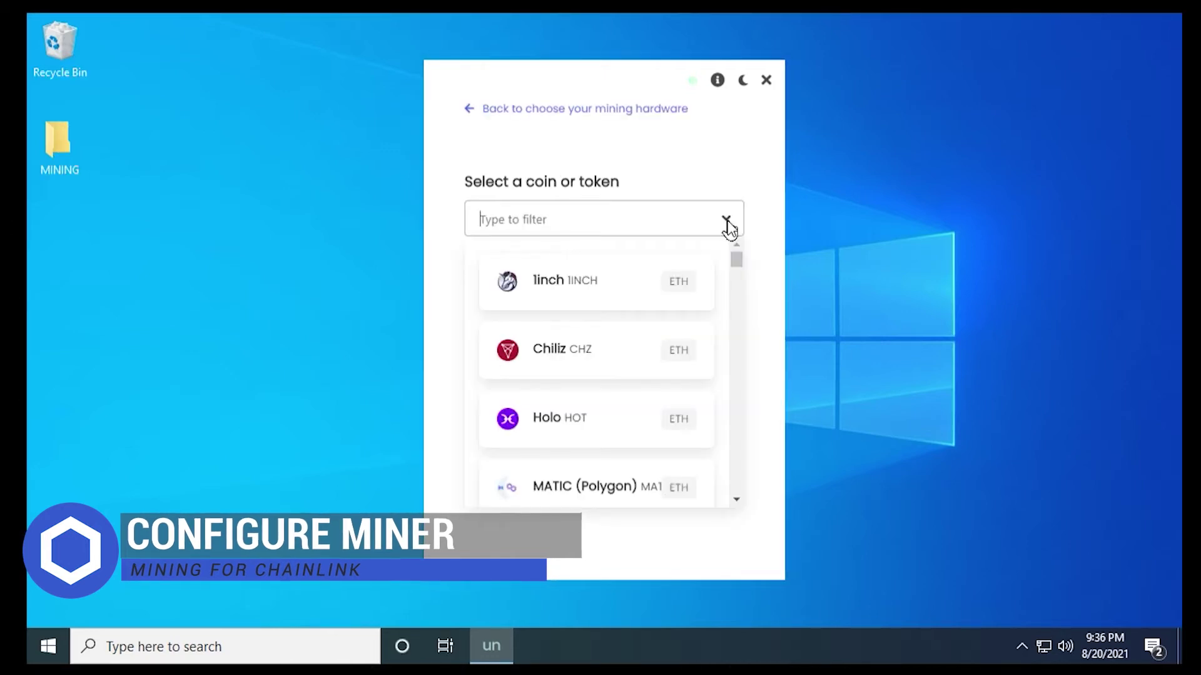
text(LINK)
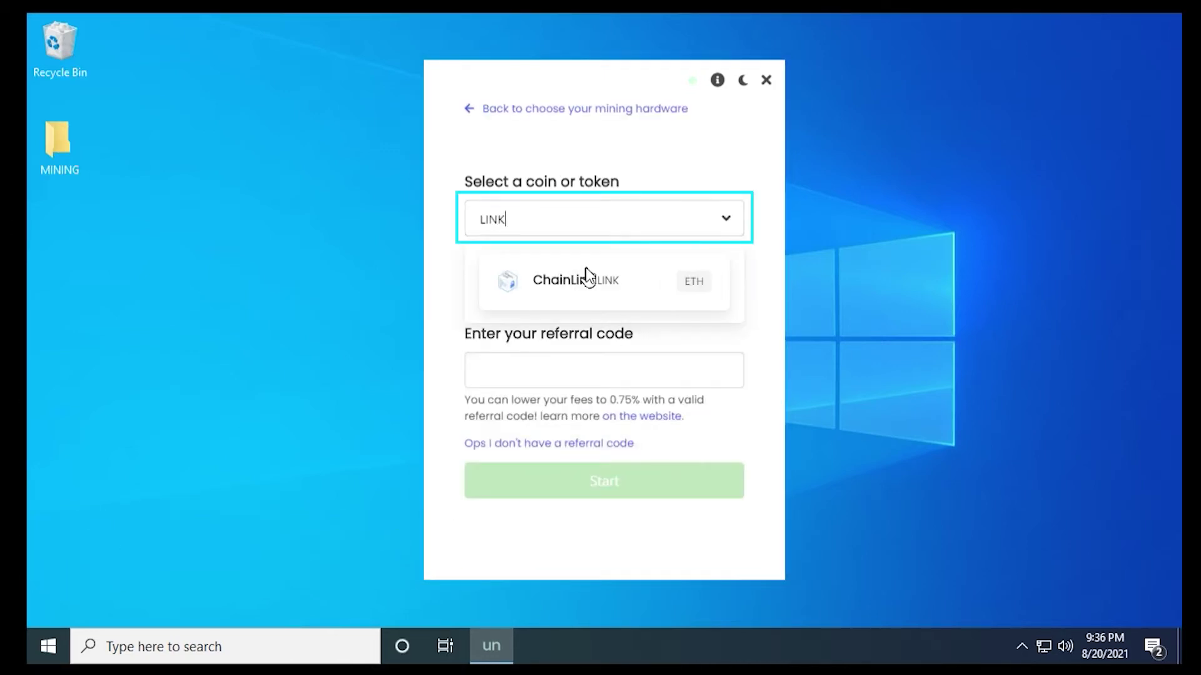
click(589, 279)
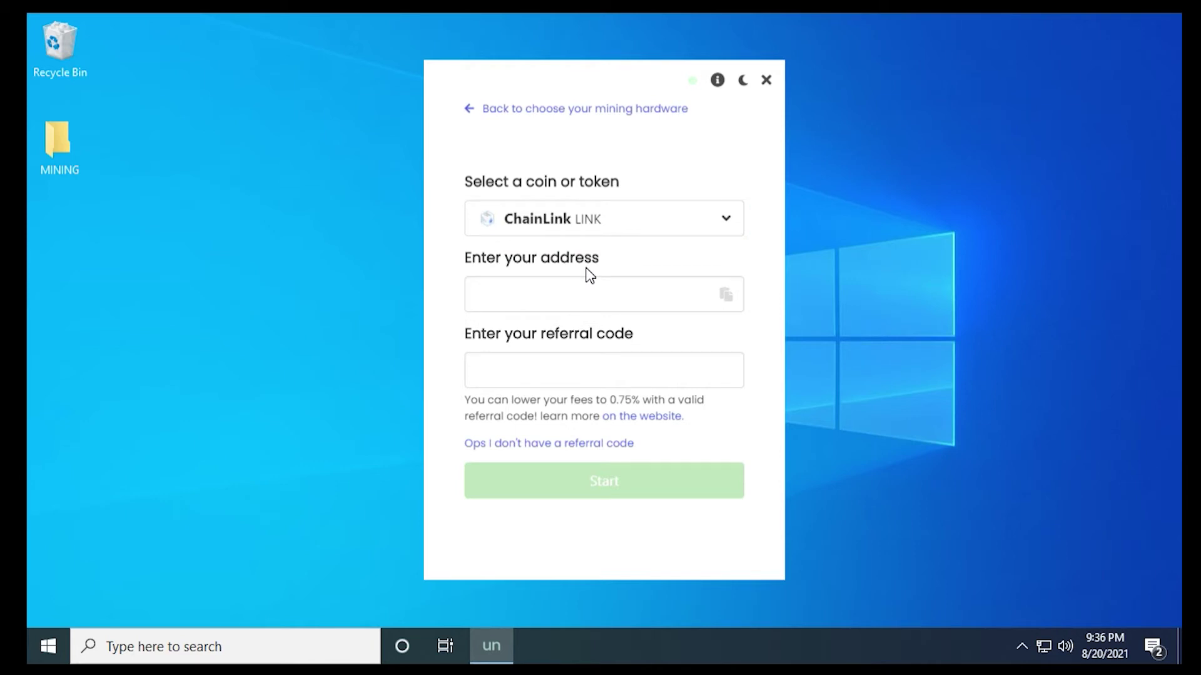
click(513, 297)
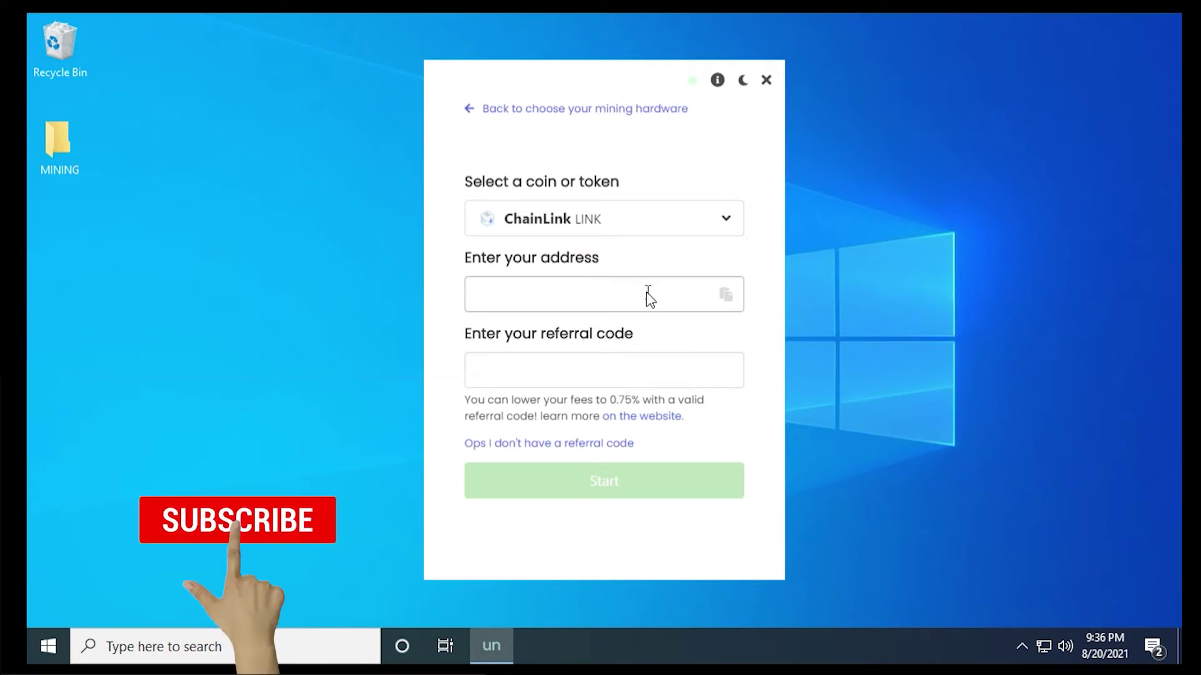
Copy the Chainlink receive address from the Exodus wallet
click(726, 299)
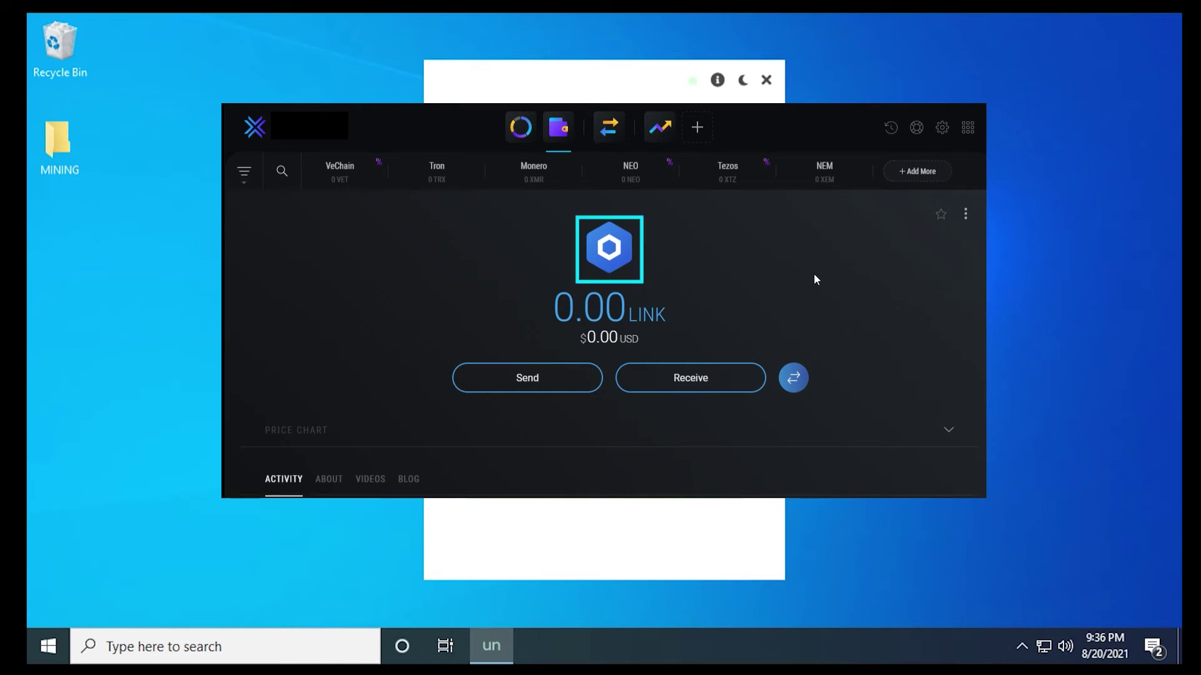
click(695, 377)
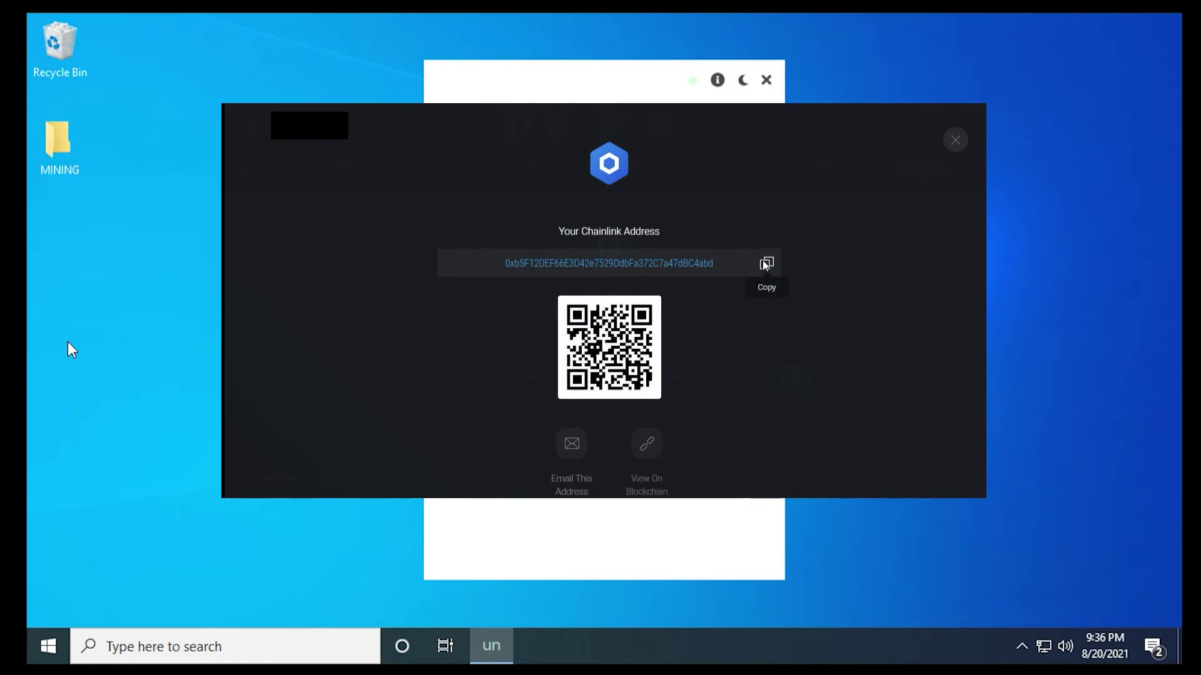
click(765, 264)
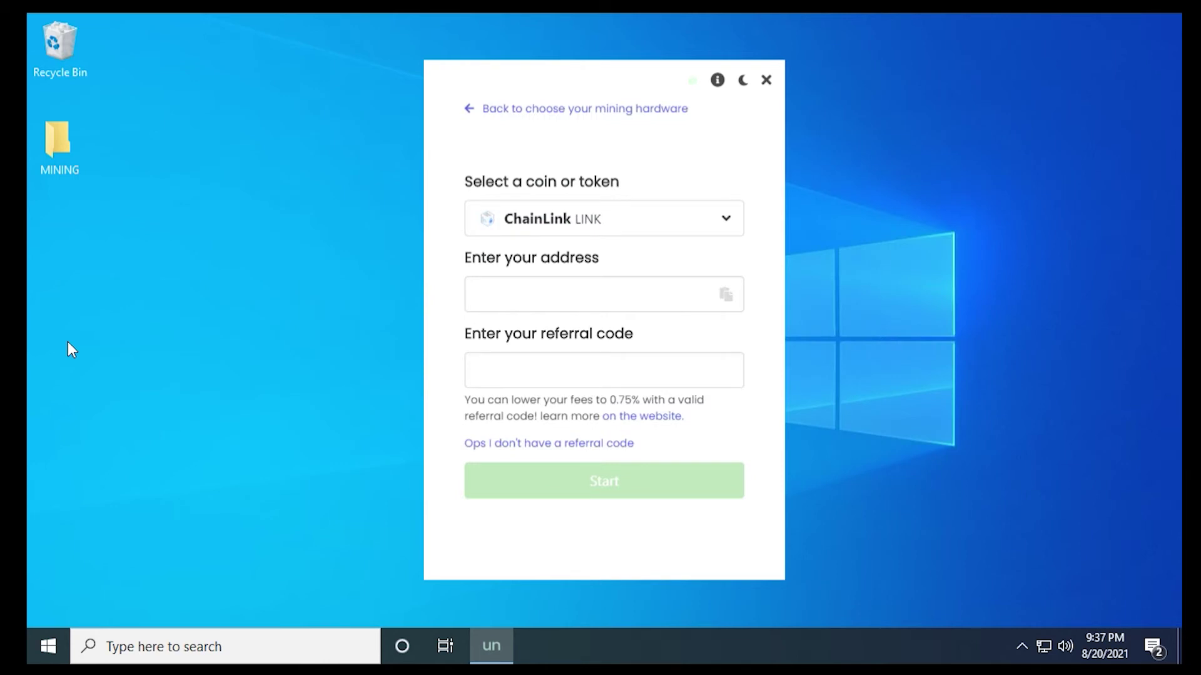
click(731, 299)
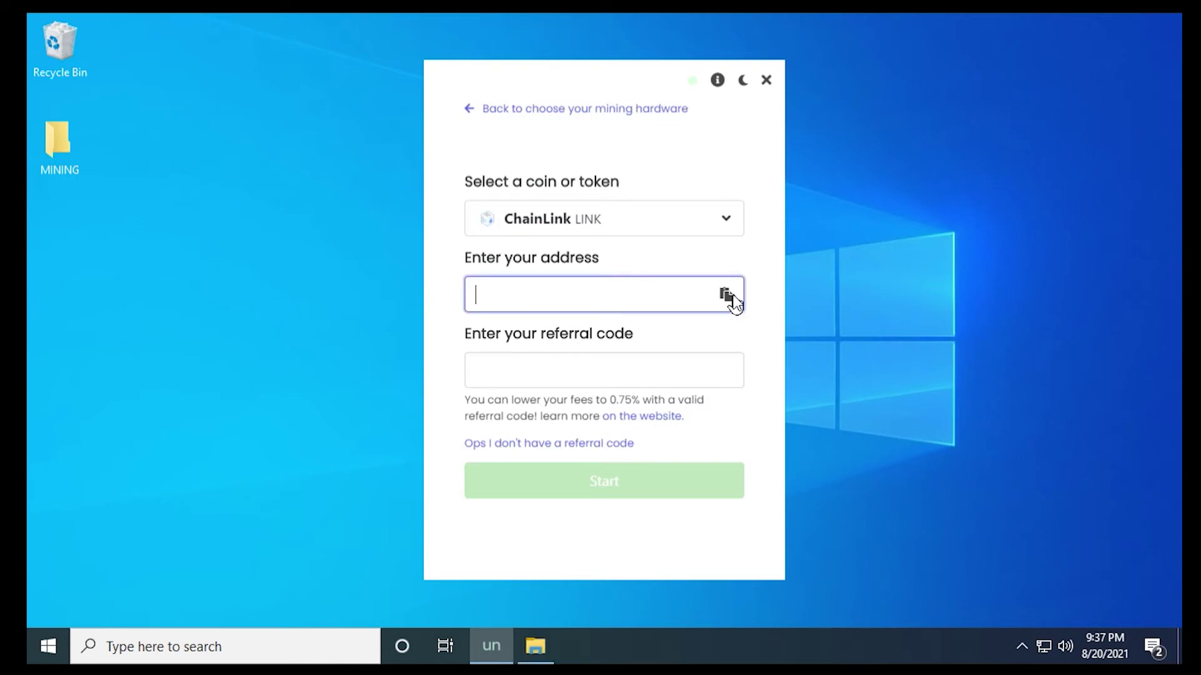
click(727, 295)
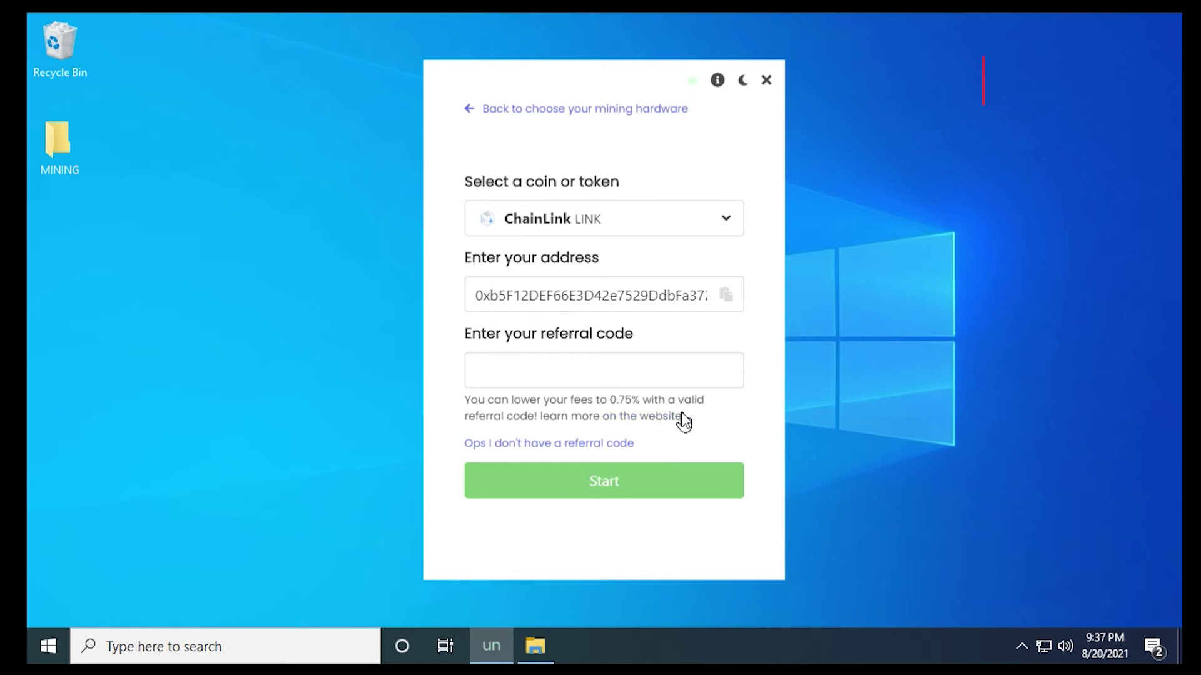
click(516, 370)
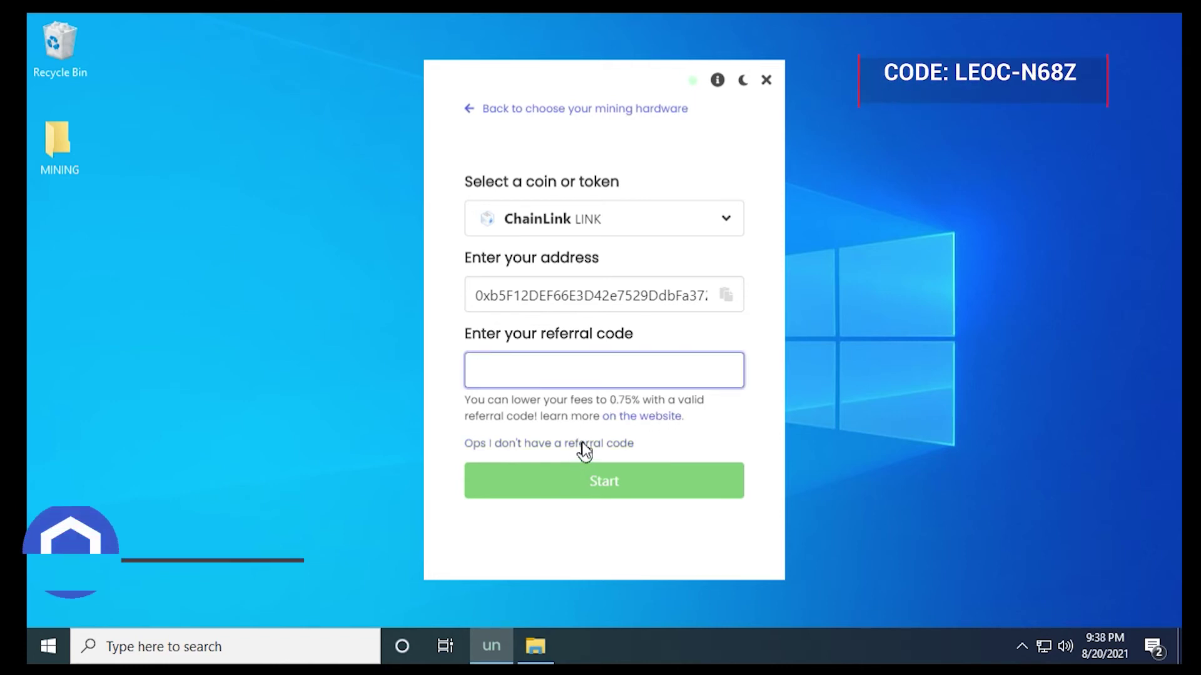
click(602, 479)
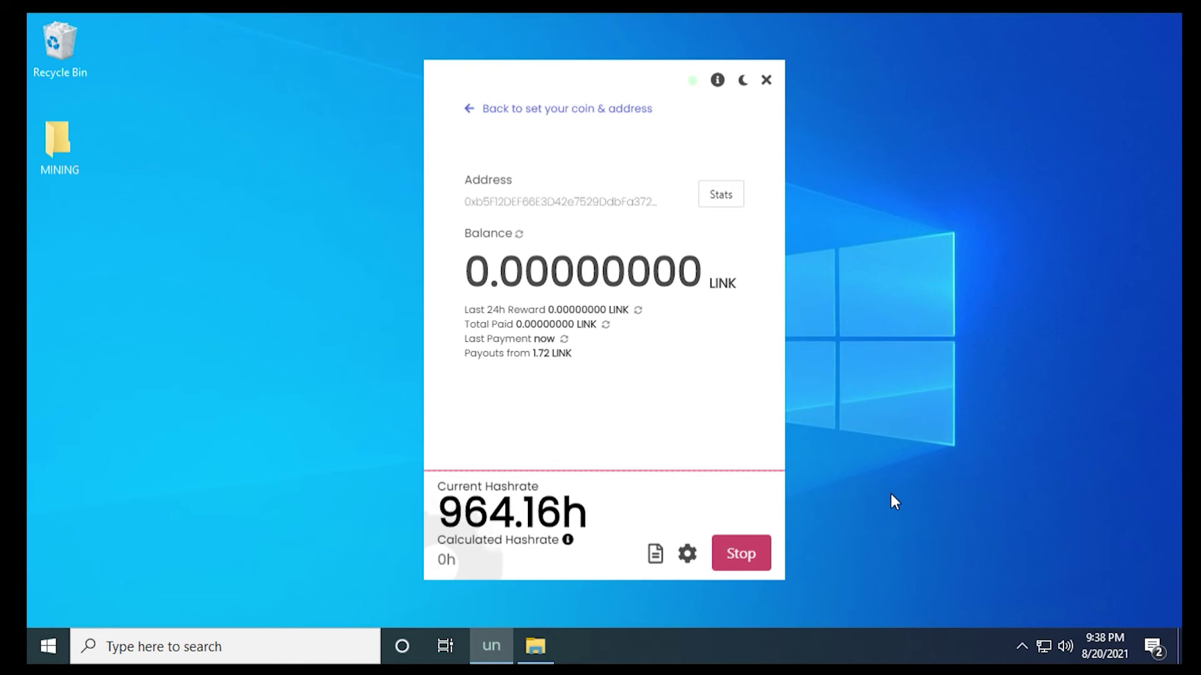
click(737, 200)
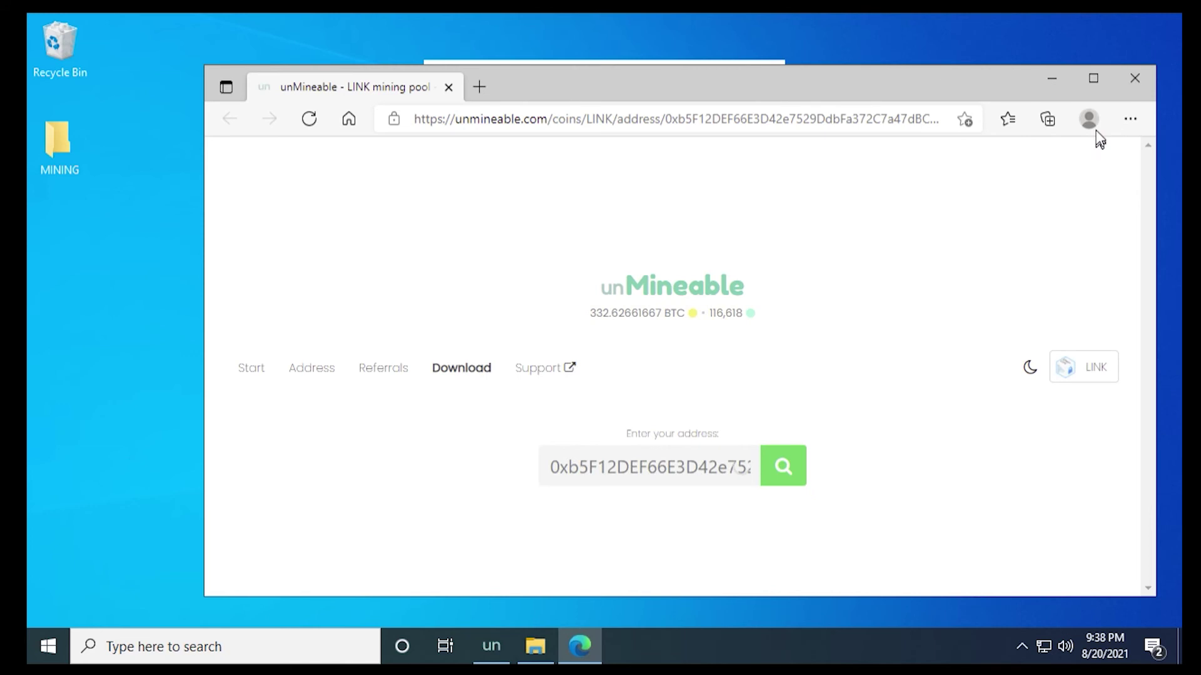
Maximize the LINK pool page and check the Workers and Payments tabs
click(1093, 78)
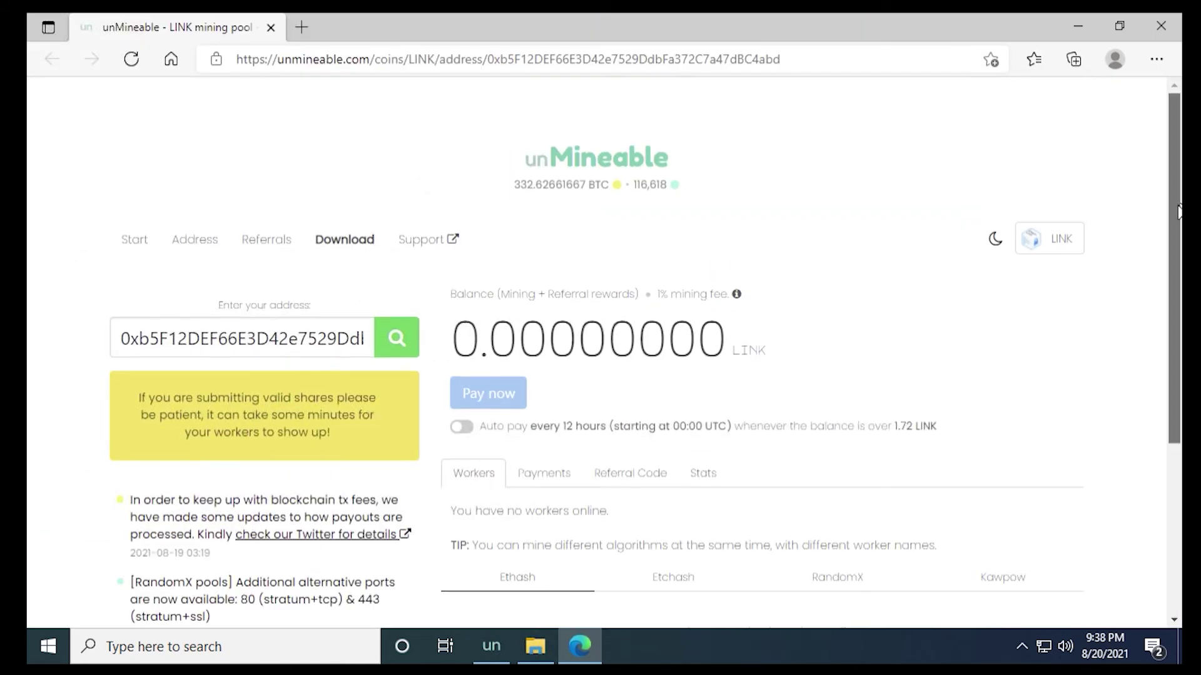
drag(1173, 213, 1173, 378)
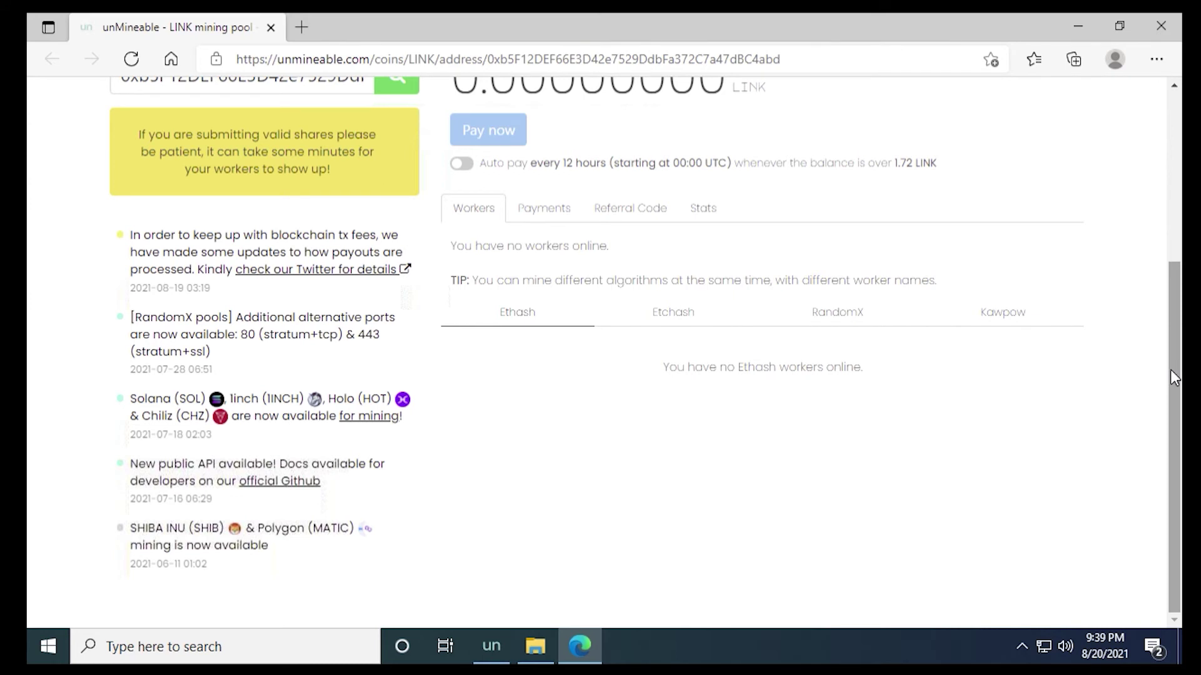
click(492, 219)
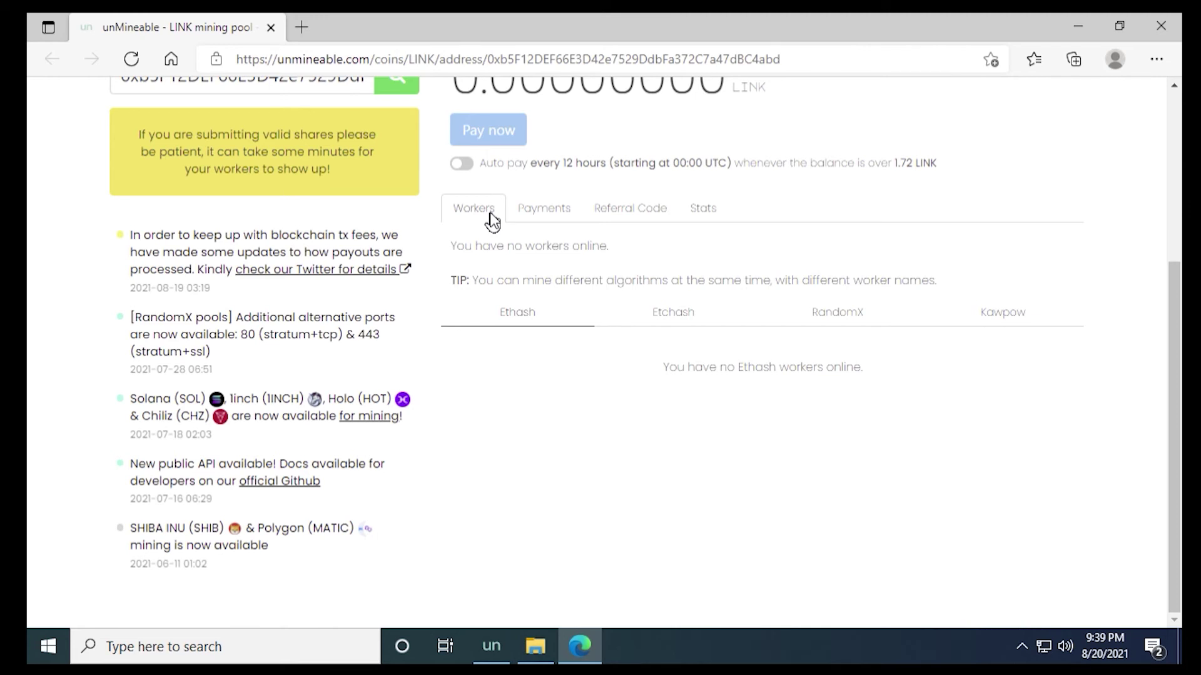
click(552, 216)
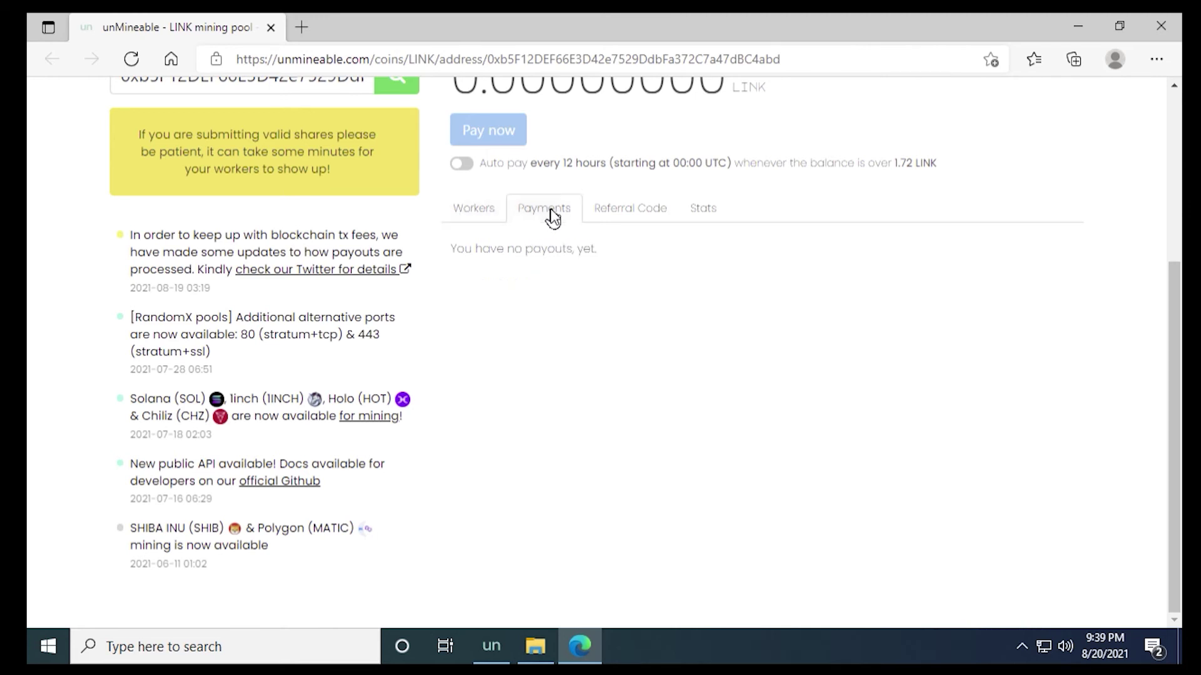
click(552, 216)
Turn on auto pay, review the Referral Code and Stats tabs, then close the browser
click(470, 165)
click(626, 211)
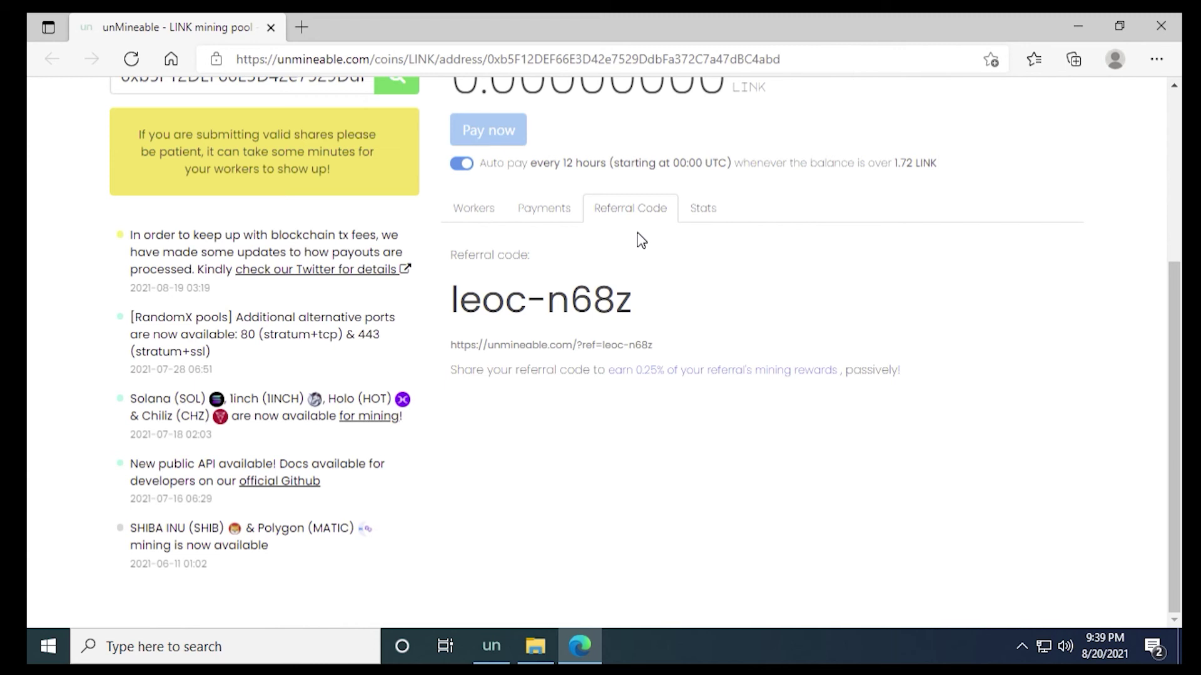
click(713, 216)
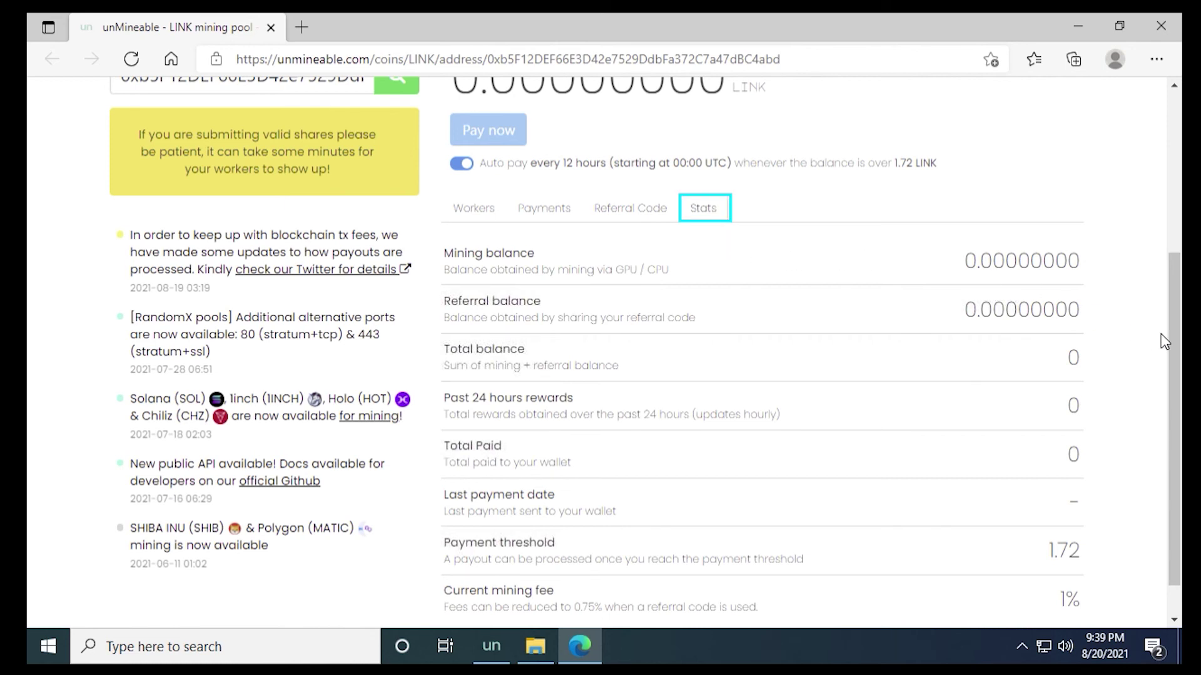
drag(1174, 347, 1175, 376)
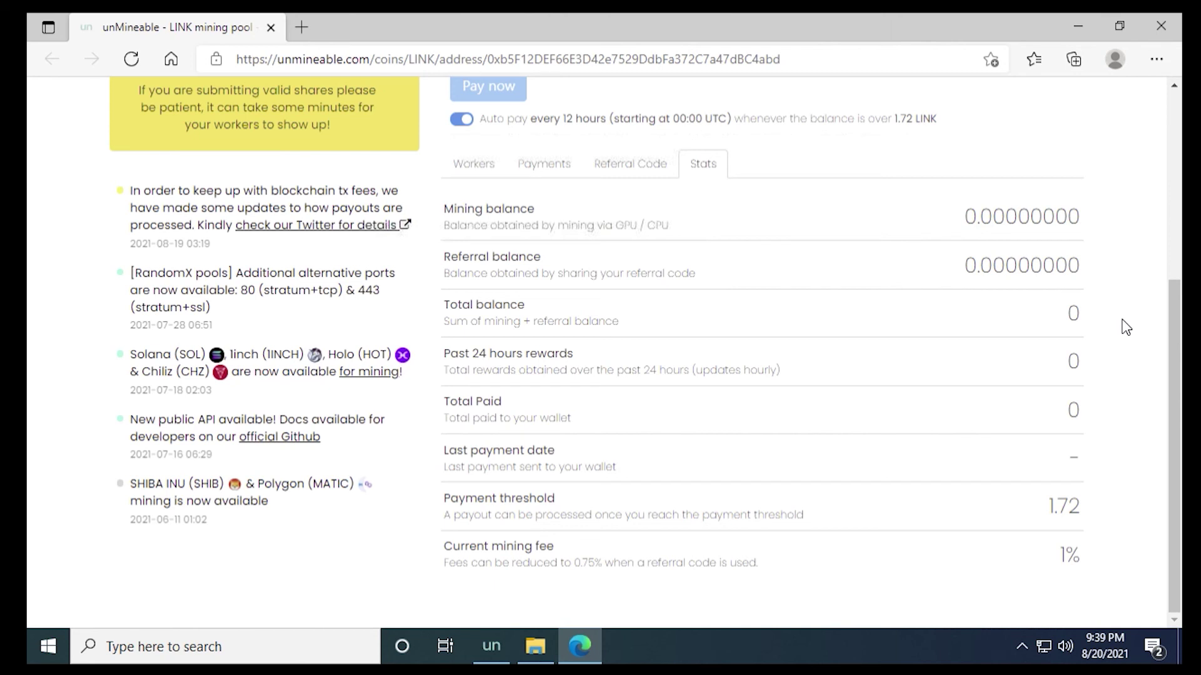
click(1161, 28)
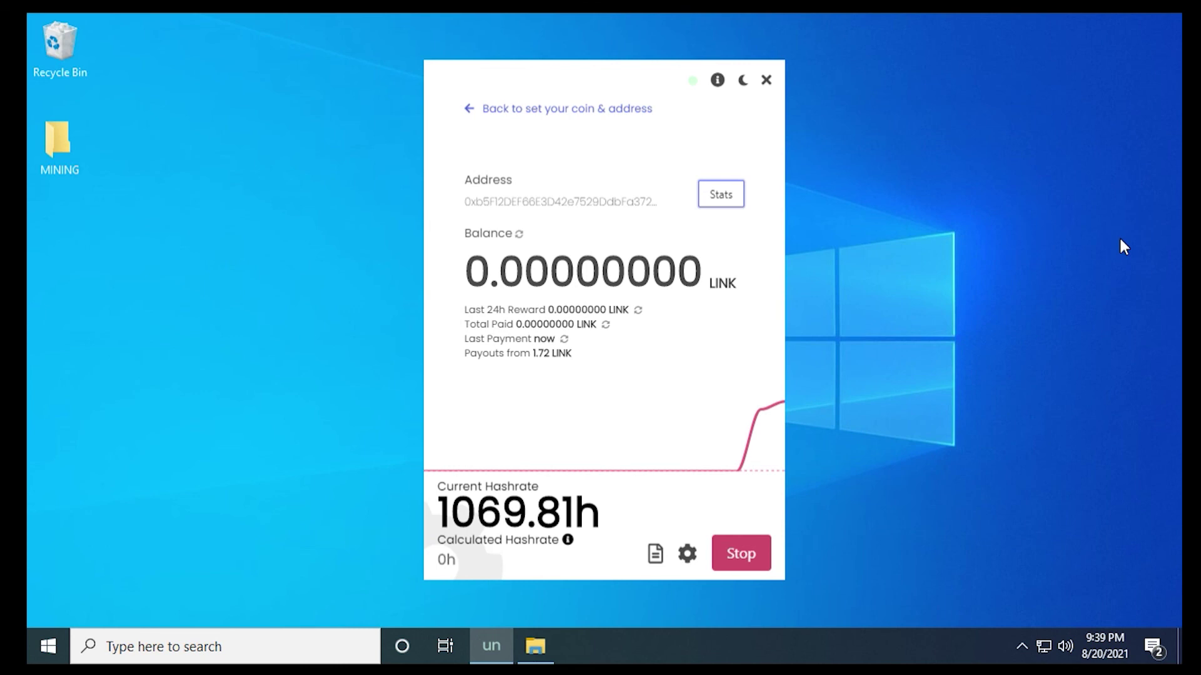